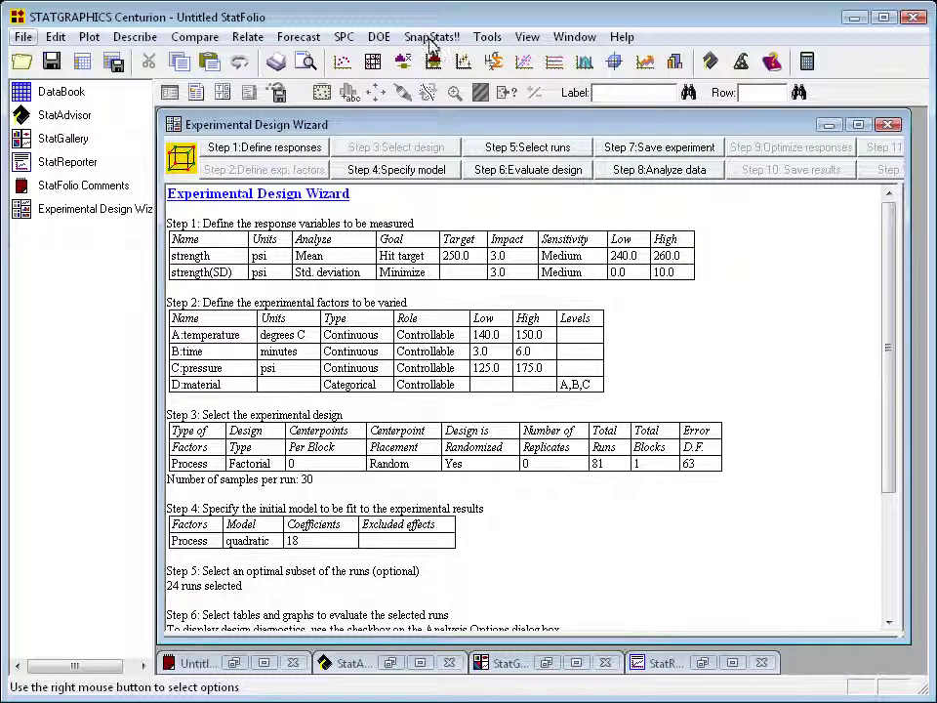
- Start Step 8 data analysis with strength untransformed and strength(SD) log-transformed
click(646, 174)
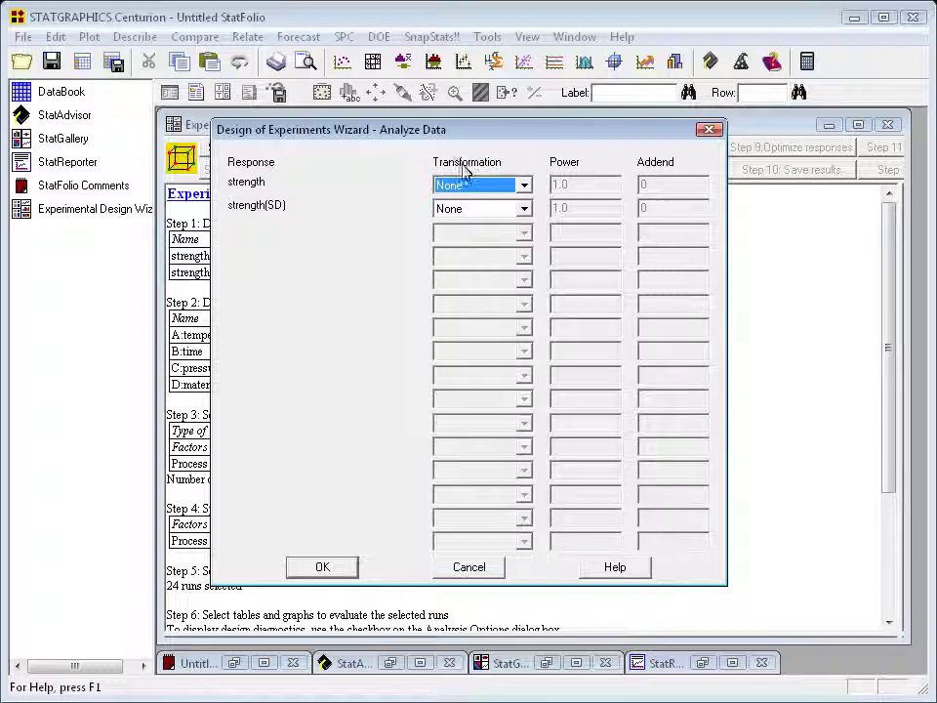
click(524, 188)
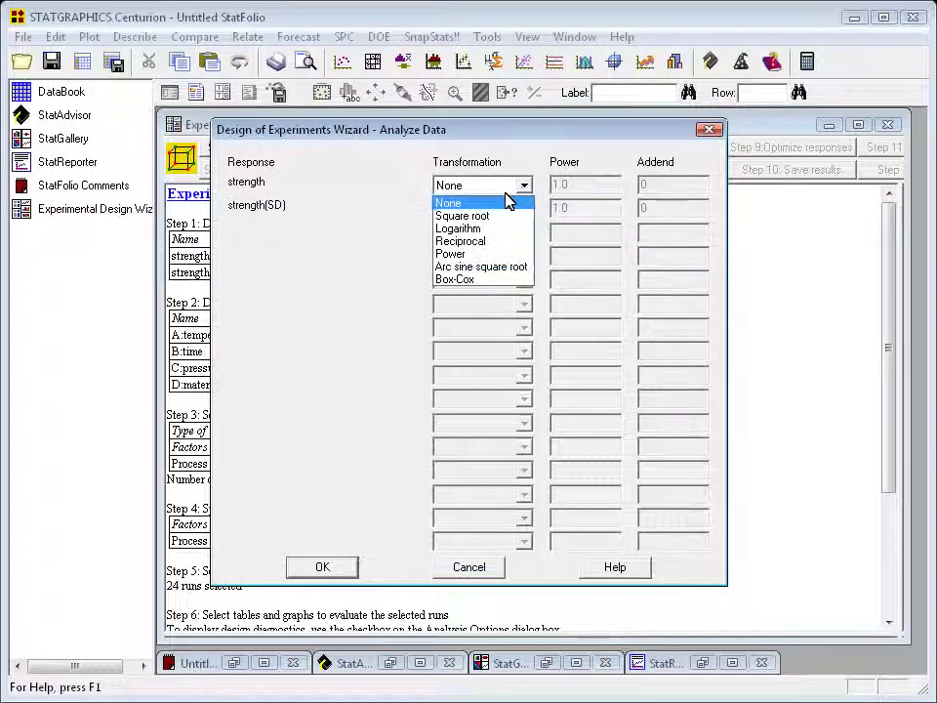
click(504, 204)
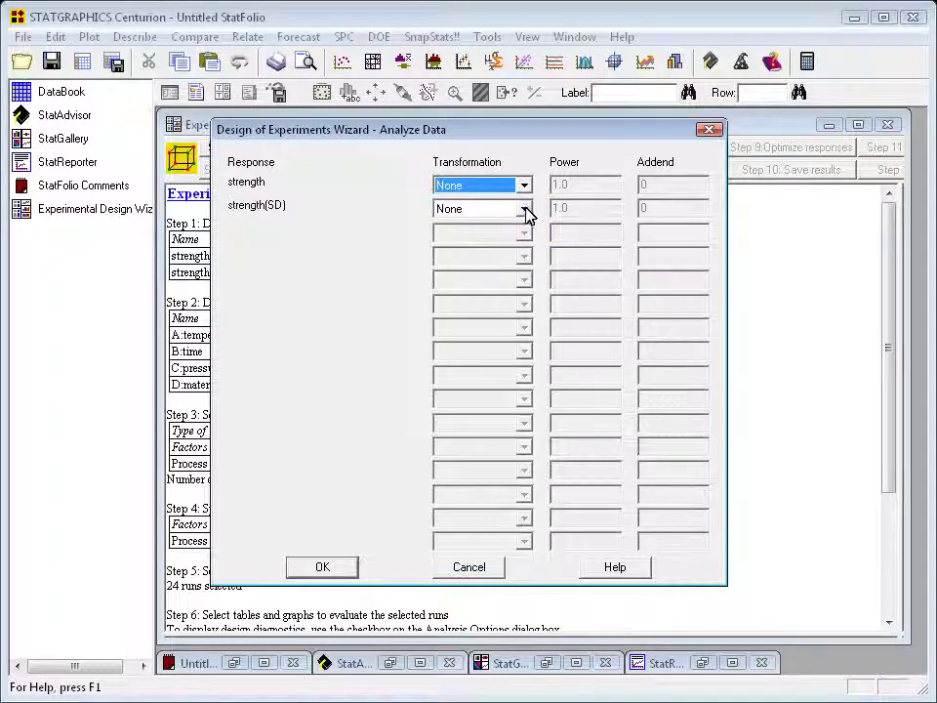
click(525, 210)
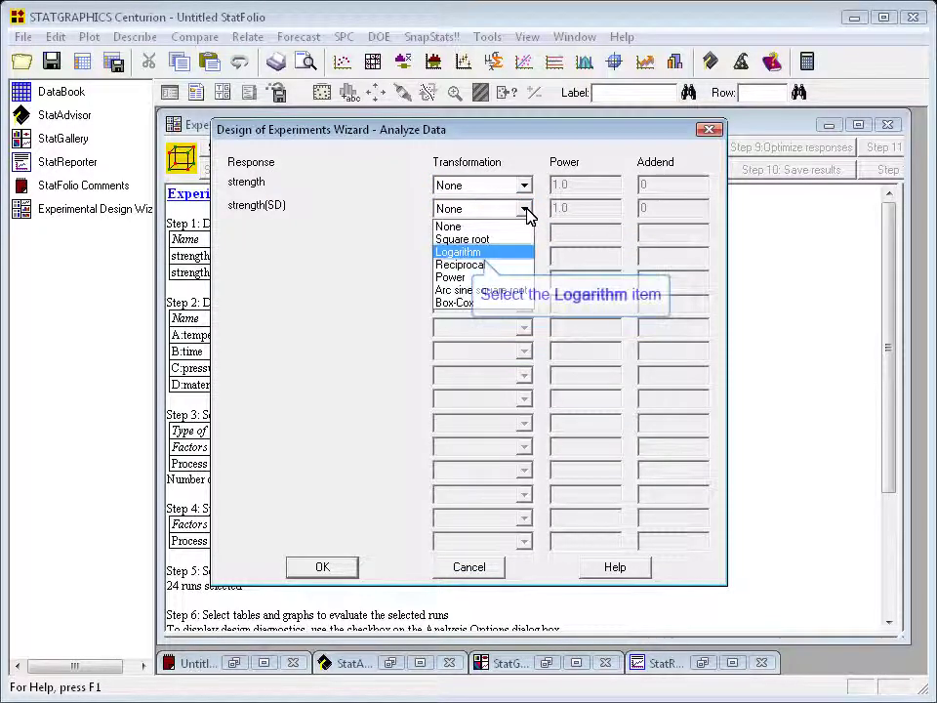
click(470, 253)
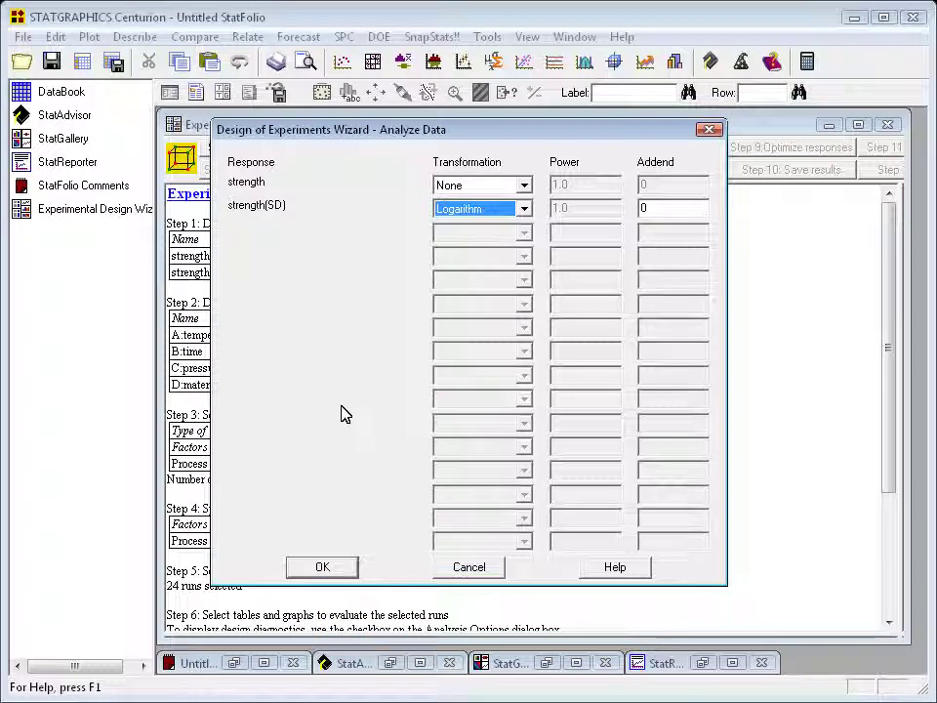
- Fit models to both responses and bring up the LOG(strength(SD)) analysis, R-squared 93.8476%
click(328, 567)
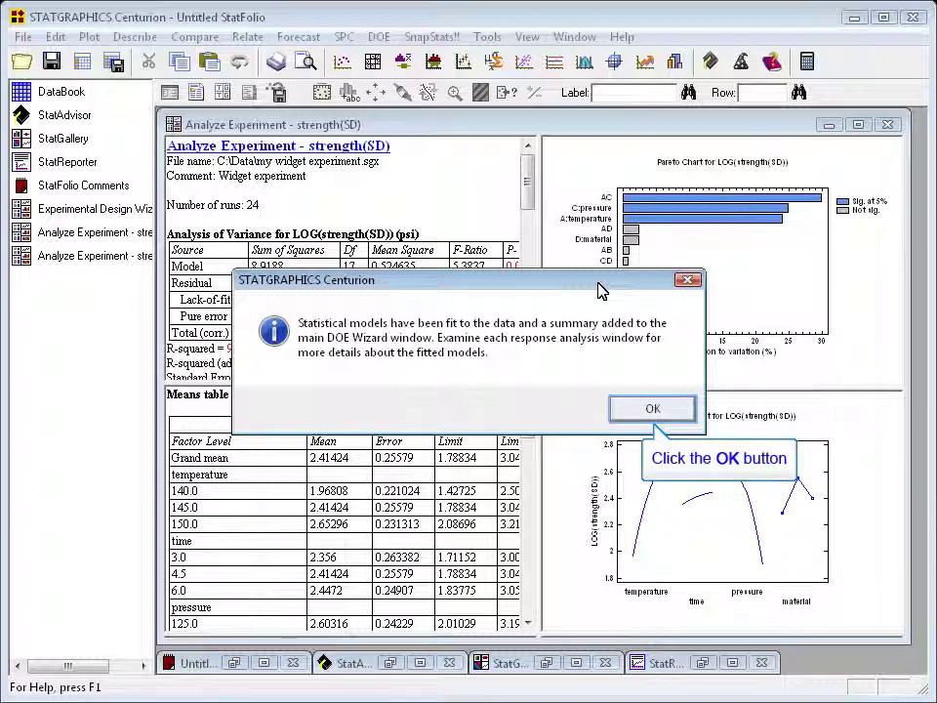
click(639, 411)
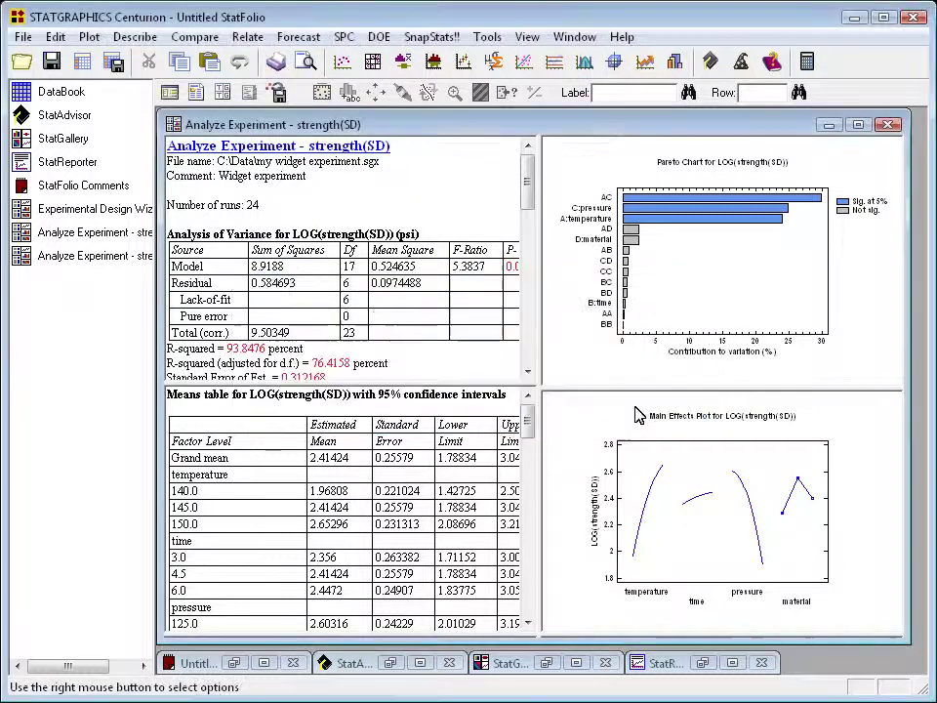
click(629, 127)
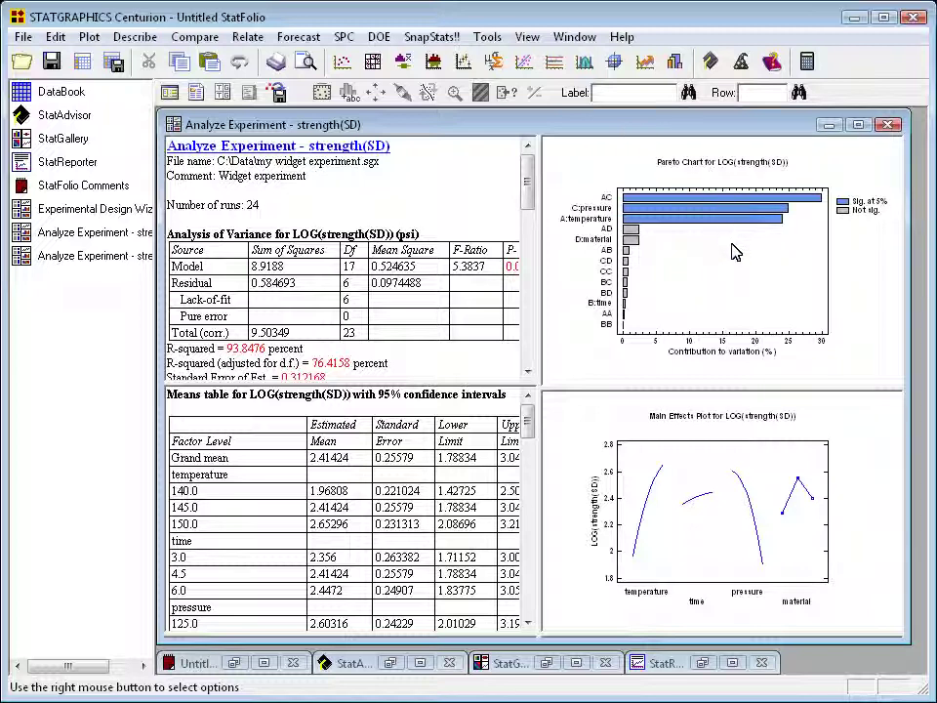
- Maximize the Pareto chart of LOG(strength(SD)) effects within the analysis window
double_click(738, 294)
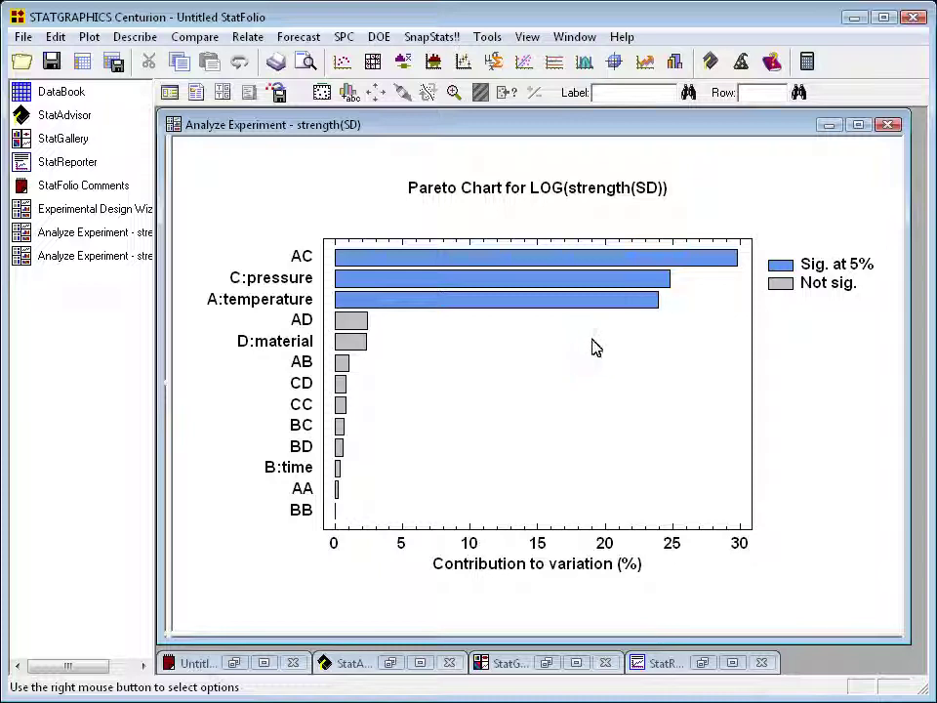
- Exclude AB, AD, B, BB, BC, BD, CC, CD and D, keeping only A, C and AC
right_click(589, 366)
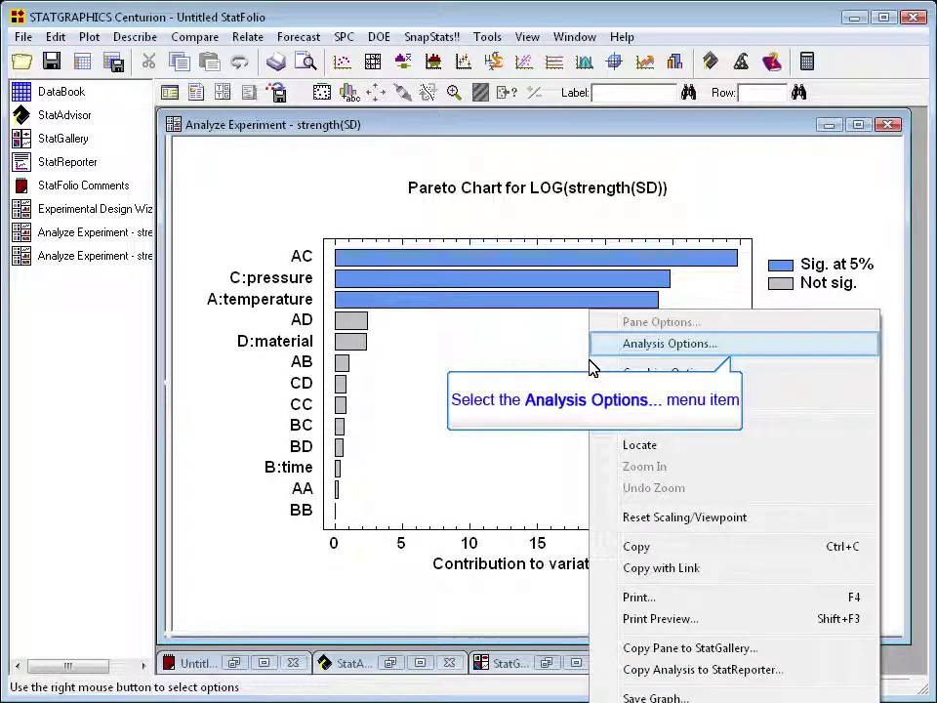
click(667, 345)
drag(529, 219, 726, 174)
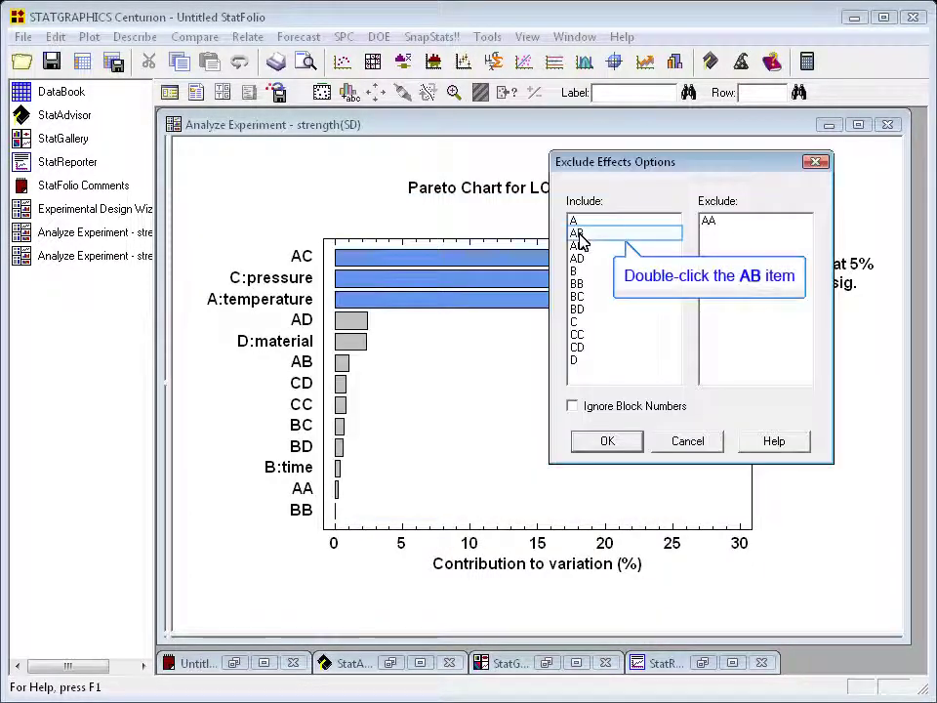
double_click(579, 234)
double_click(578, 246)
double_click(579, 246)
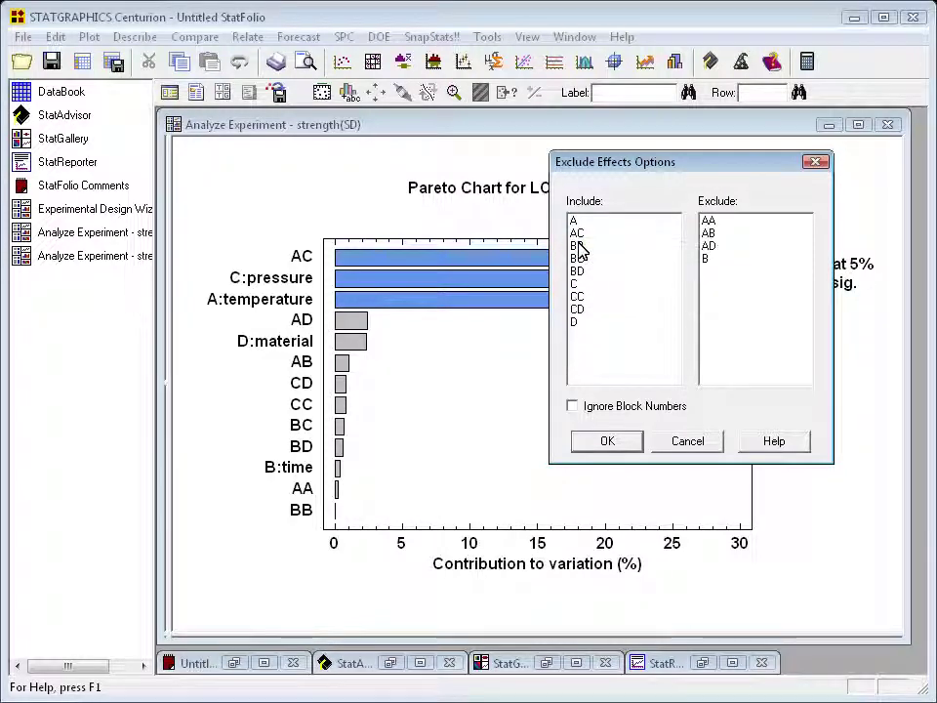
double_click(579, 246)
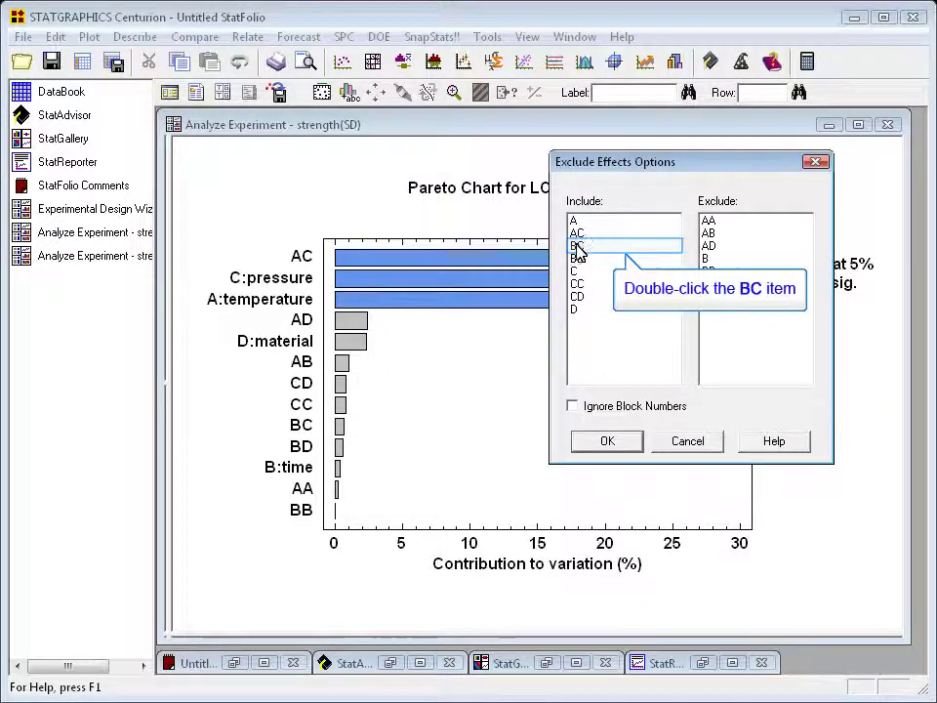
double_click(579, 246)
double_click(579, 246)
double_click(578, 257)
double_click(576, 258)
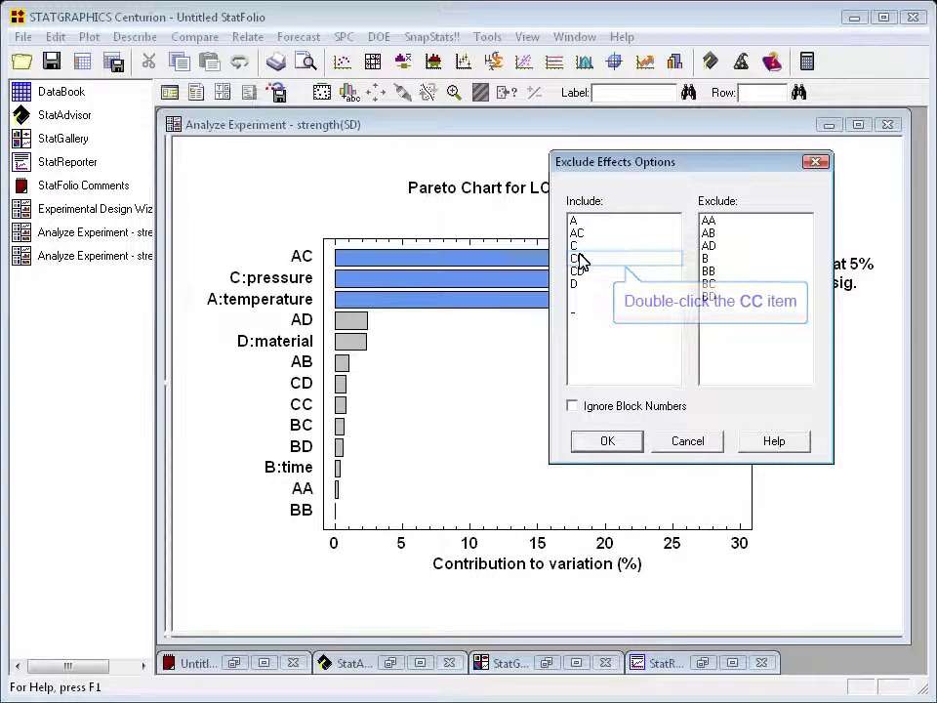
double_click(576, 258)
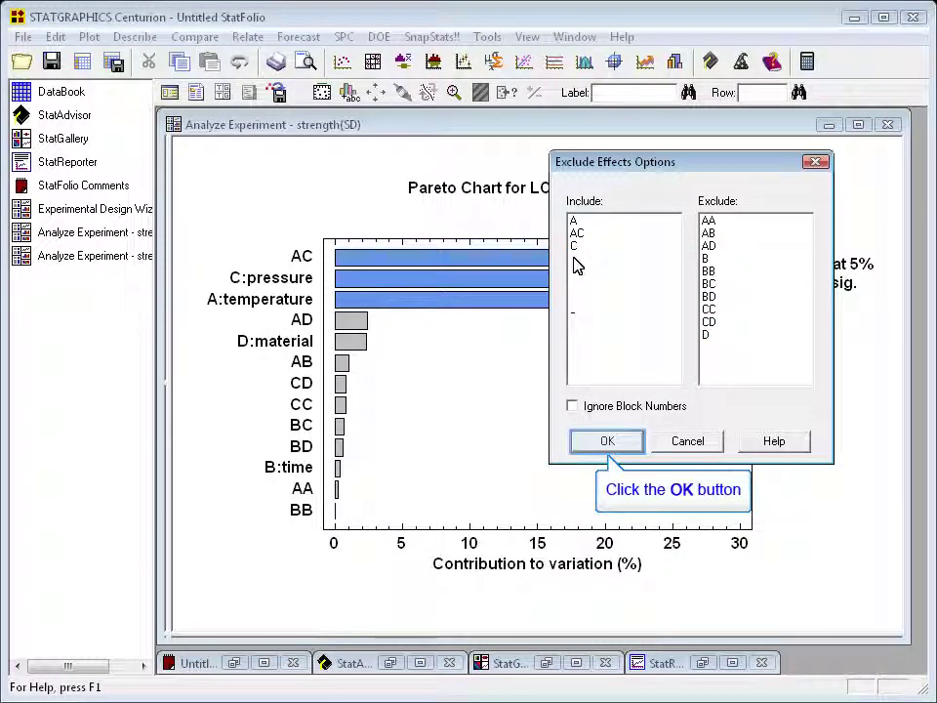
click(609, 441)
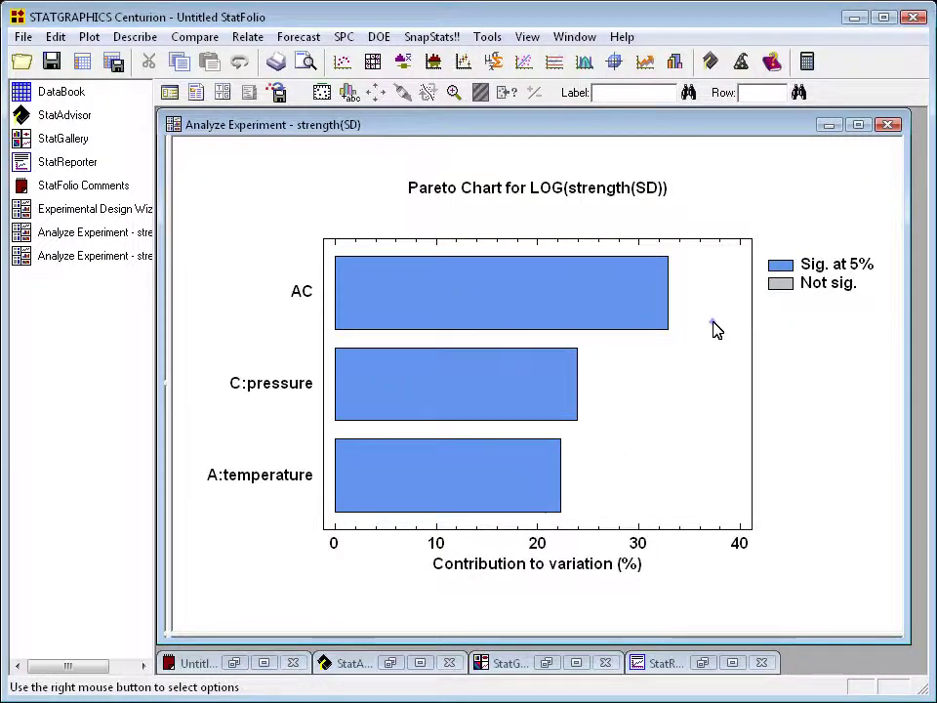
- Return to the four-pane view and maximize the reduced model's Main Effects Plot
double_click(715, 329)
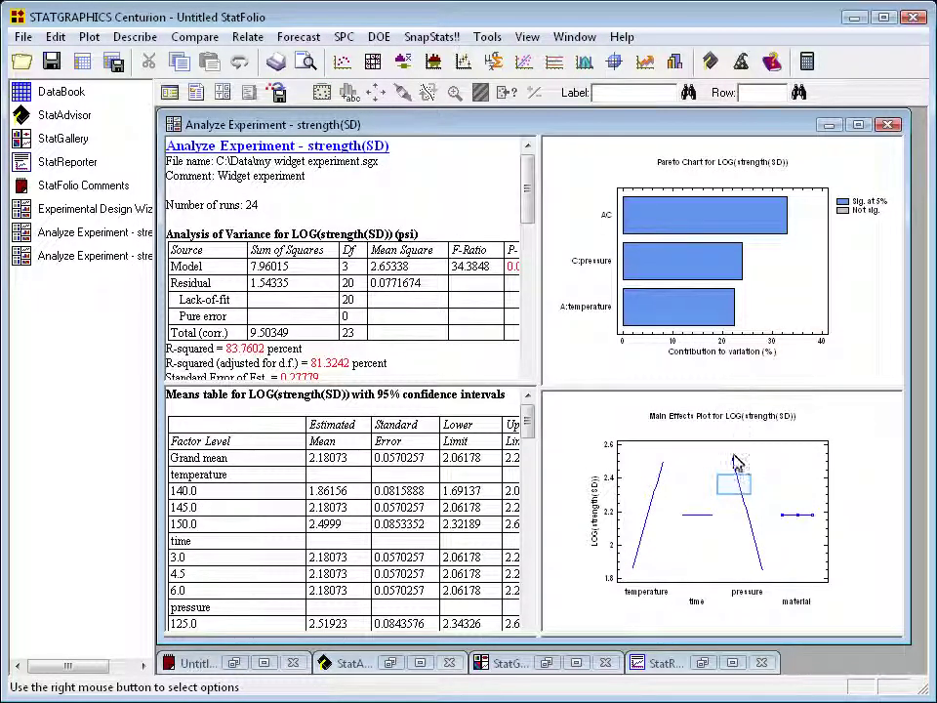
double_click(737, 493)
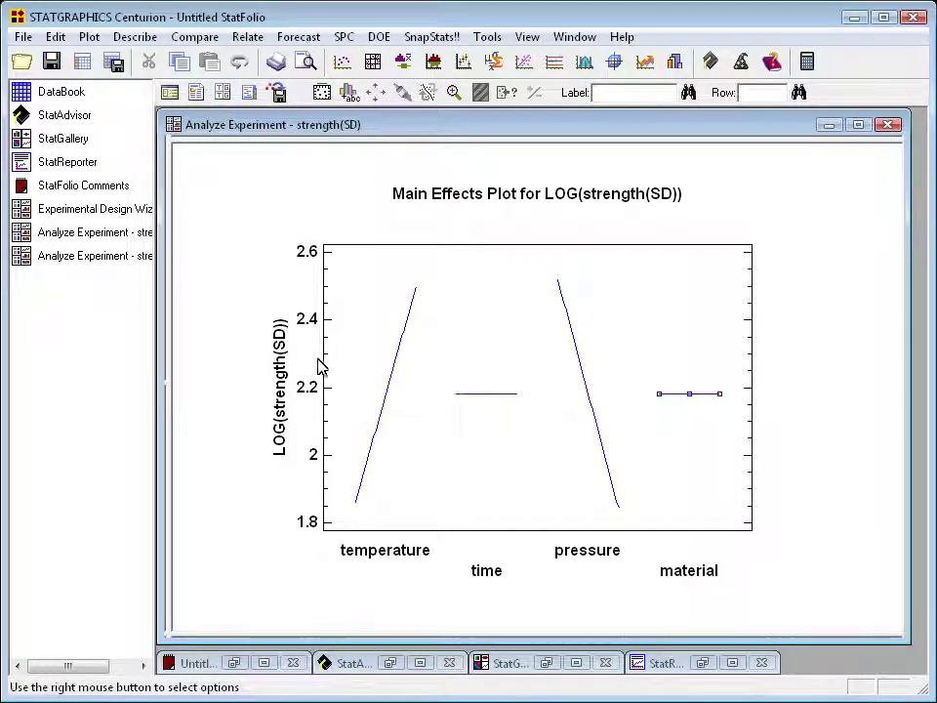
- Add an Interaction Plot for LOG(strength(SD)) and maximize it in the window
click(222, 93)
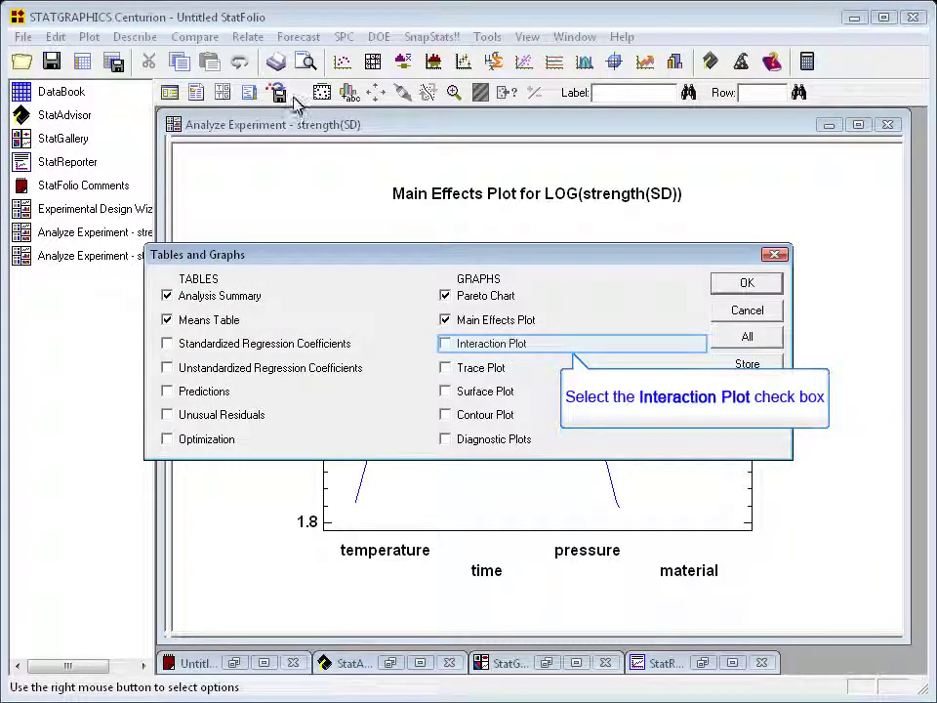
click(477, 349)
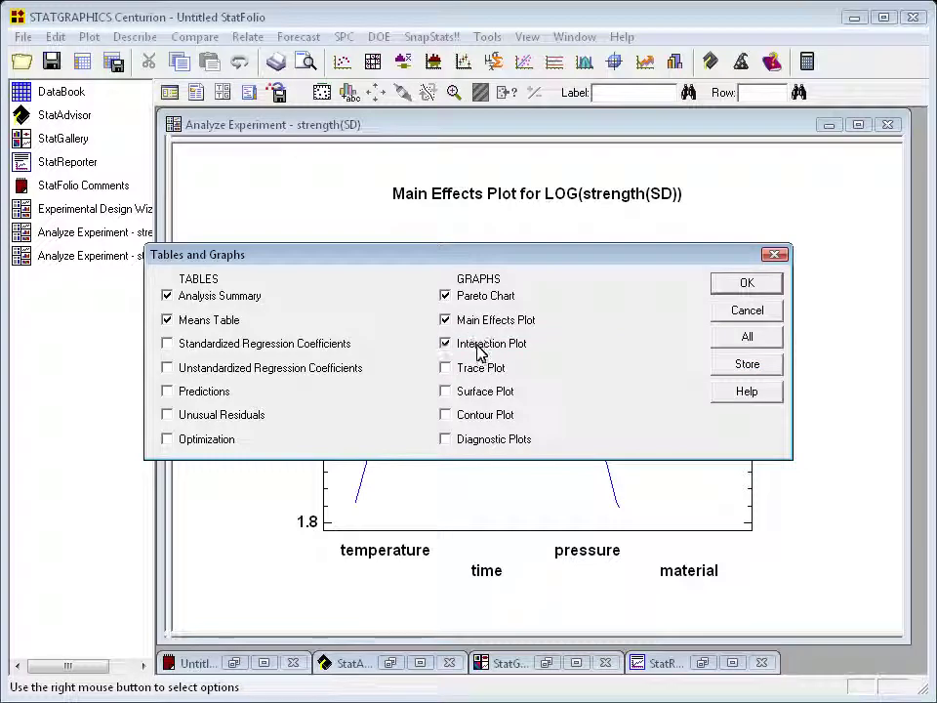
click(746, 285)
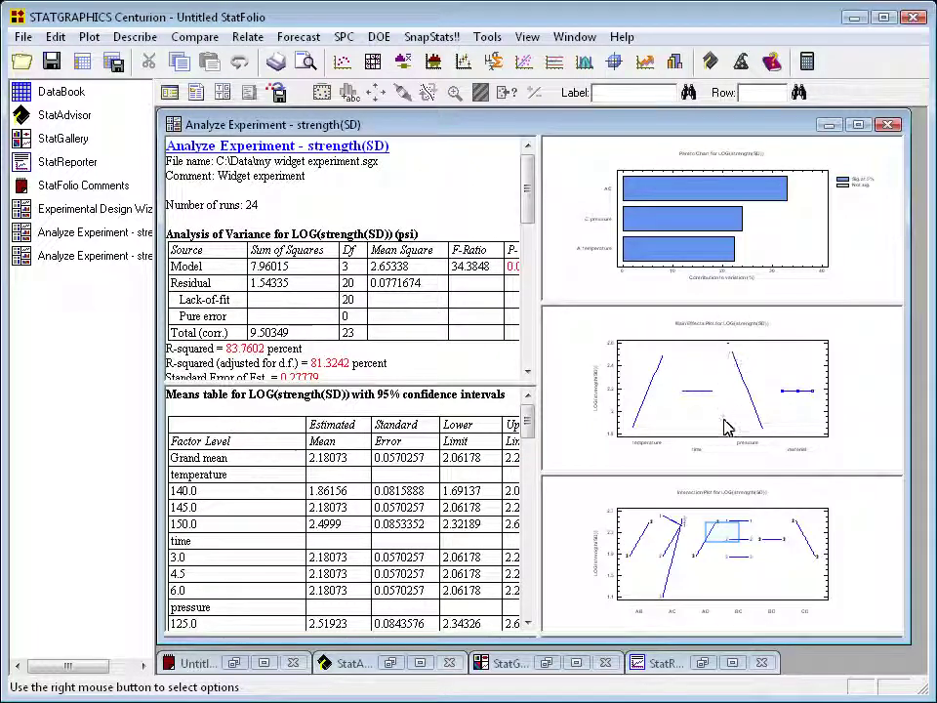
double_click(726, 540)
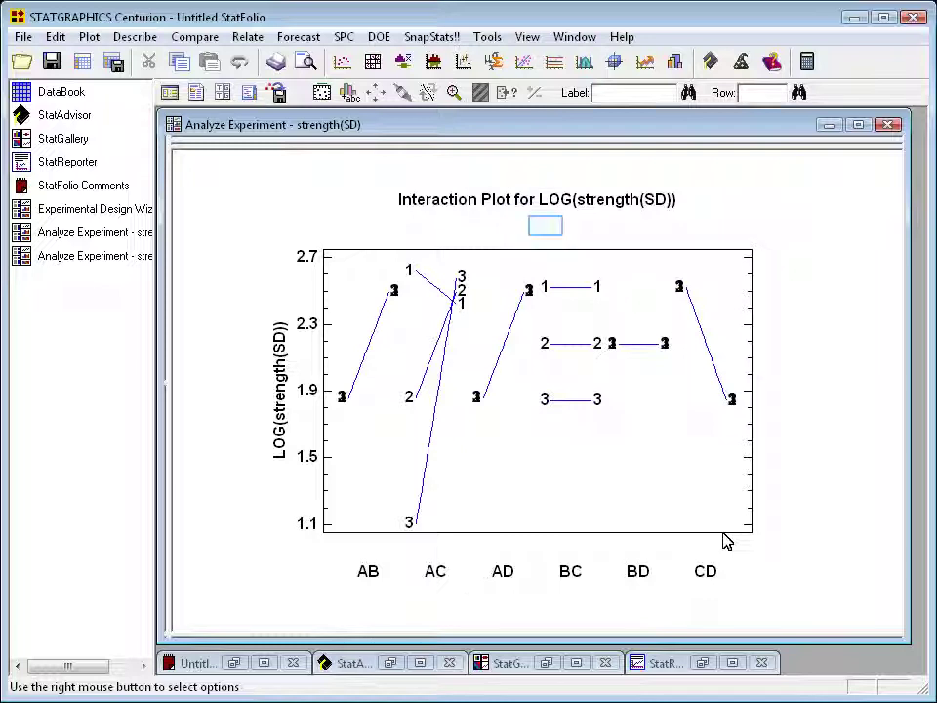
- Limit the interaction plot to temperature and pressure by dropping time and material
right_click(547, 231)
click(582, 240)
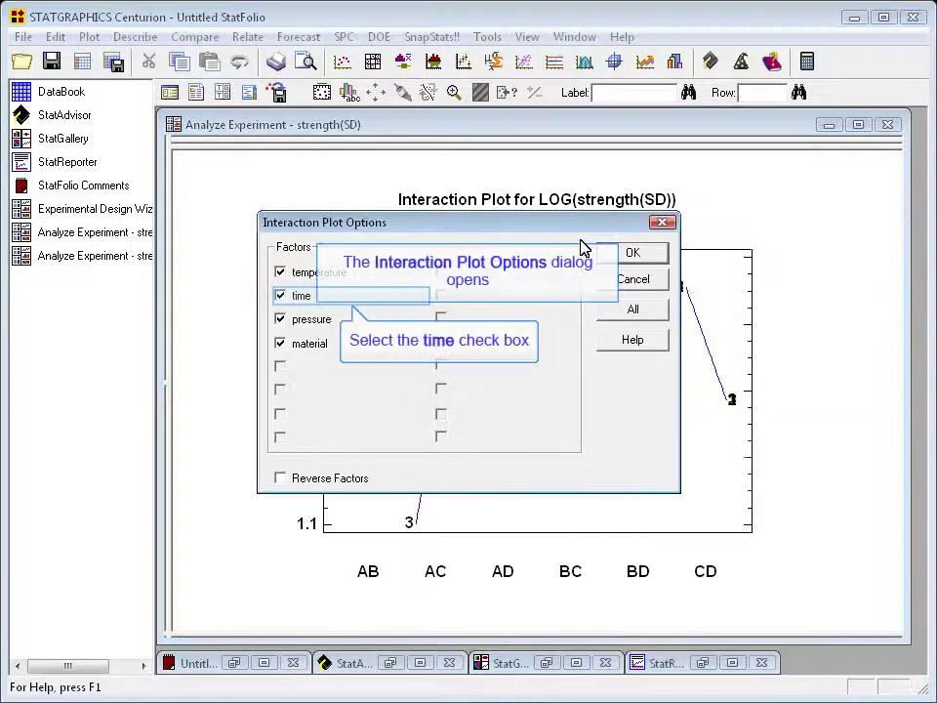
click(295, 297)
click(298, 345)
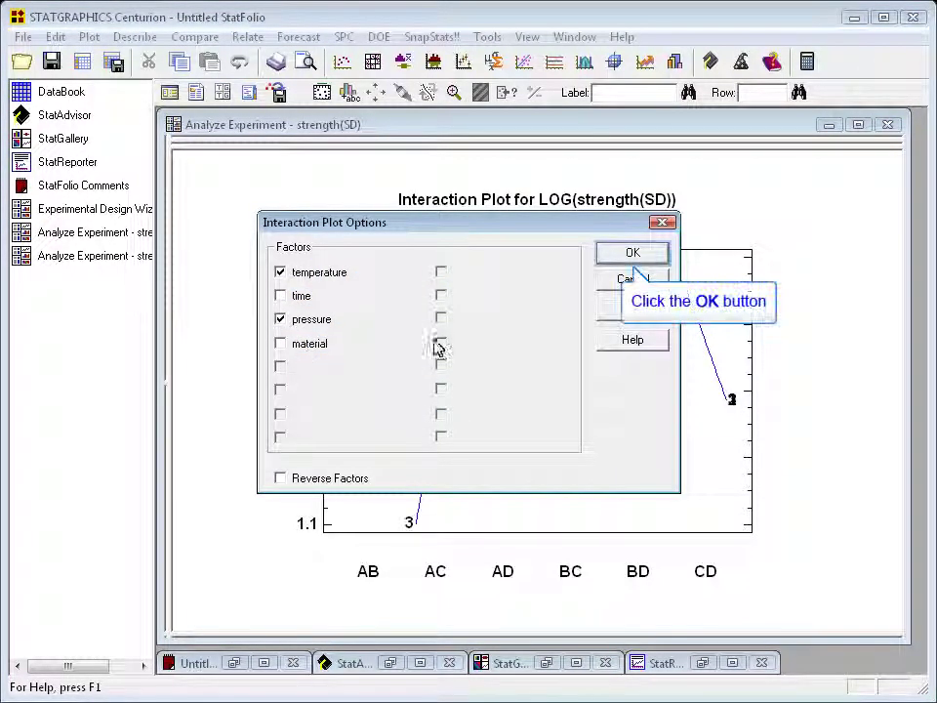
click(635, 253)
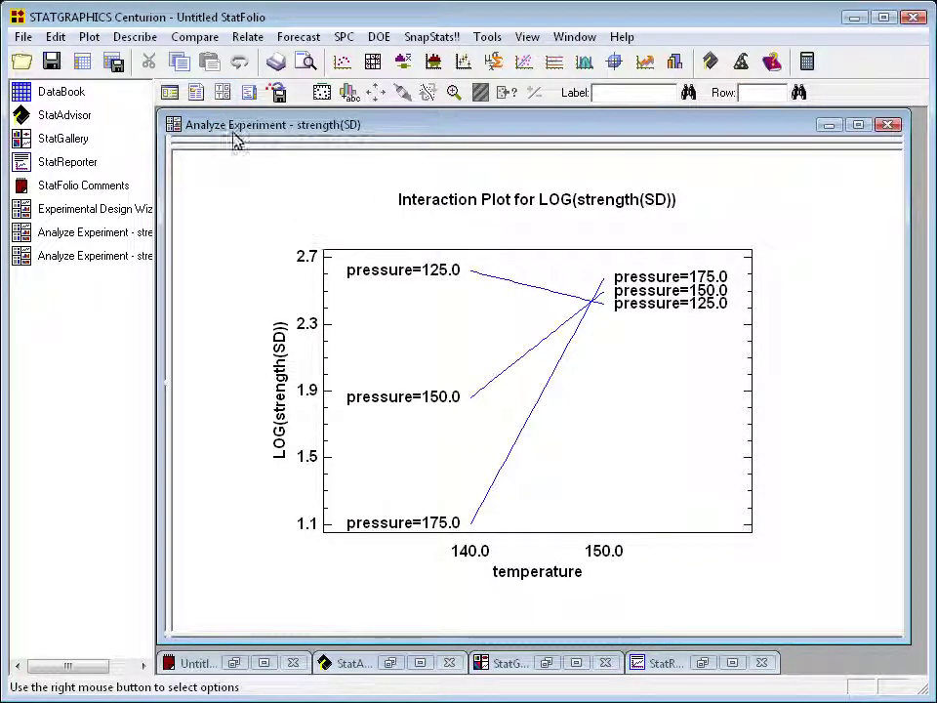
- Add an estimated response Surface Plot to the strength(SD) analysis
click(223, 92)
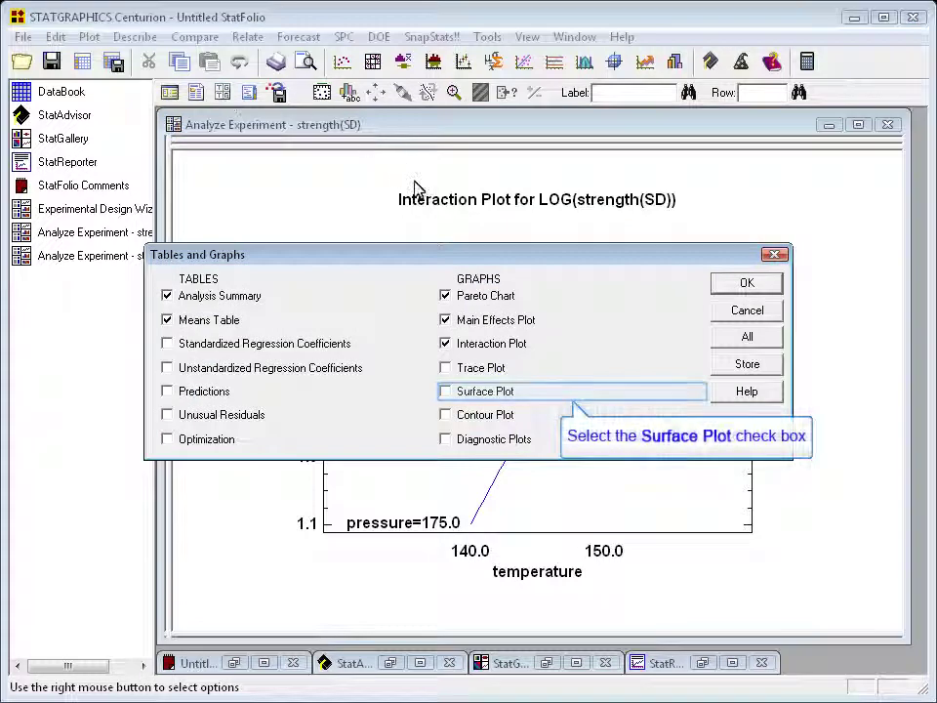
click(465, 393)
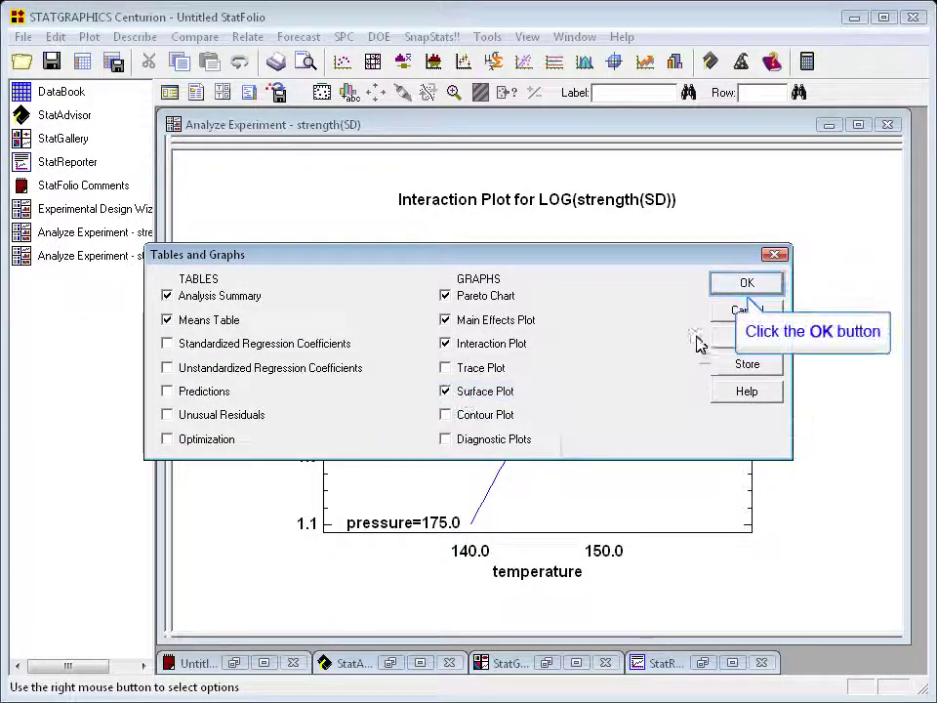
click(723, 285)
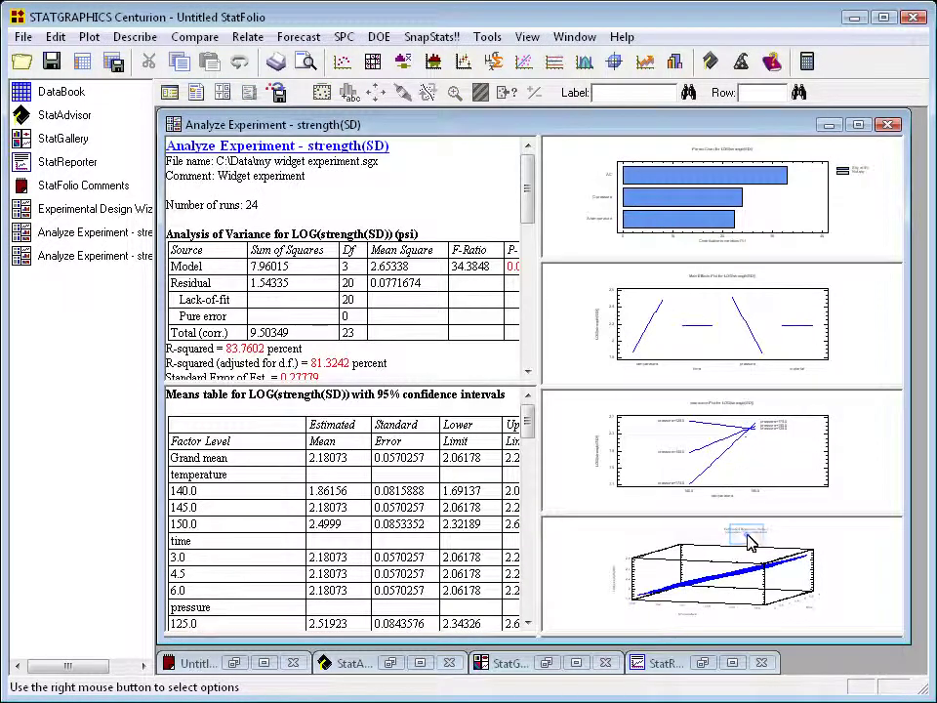
- Maximize the response surface and draw it solid over temperature and pressure, time held at 4.5
double_click(750, 543)
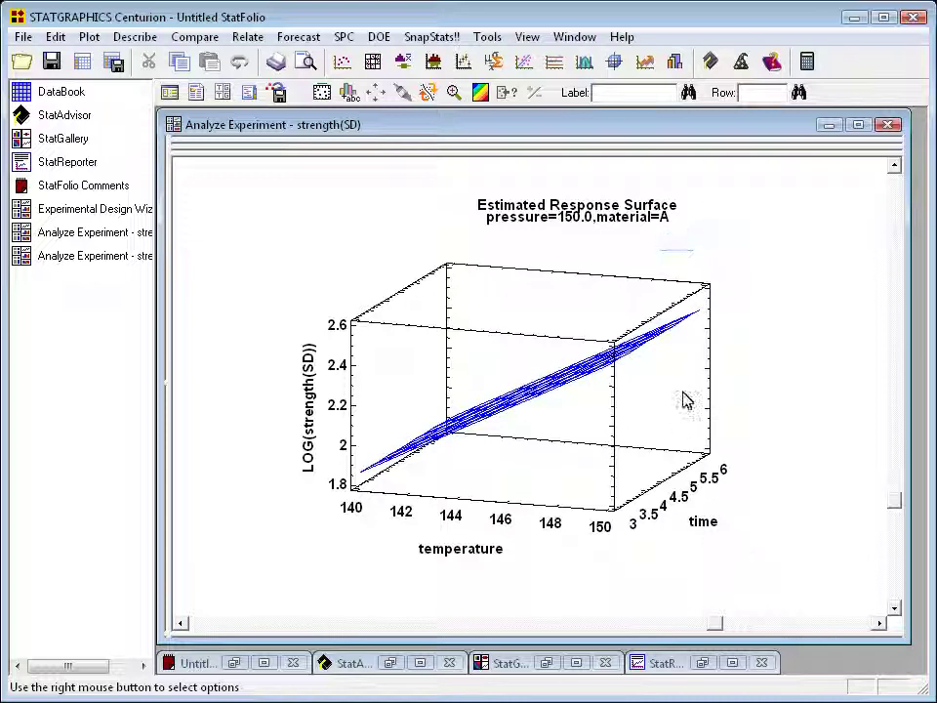
right_click(677, 244)
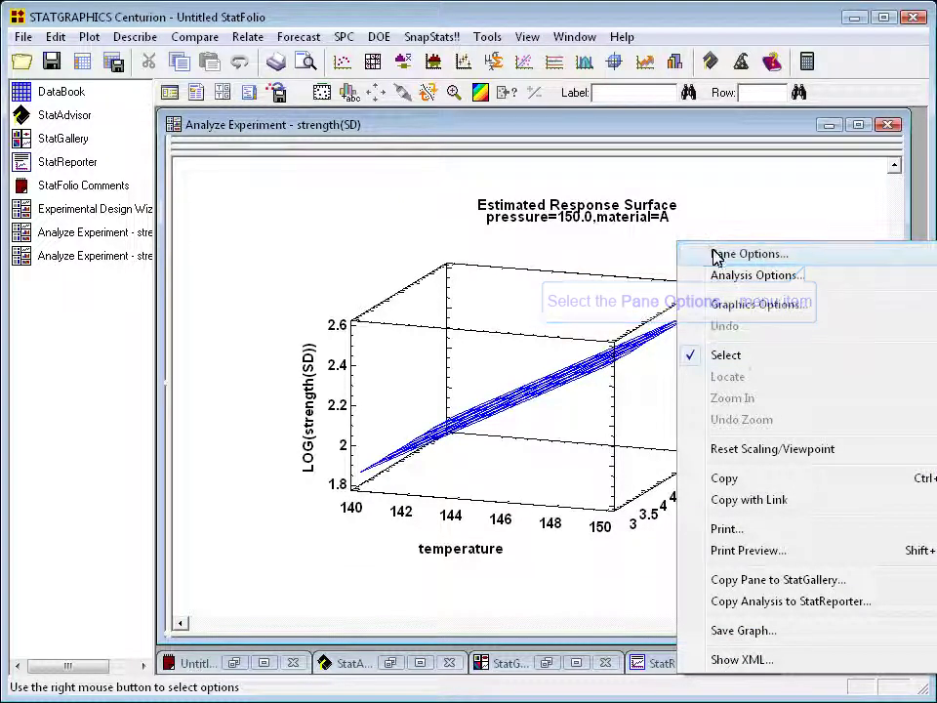
click(717, 255)
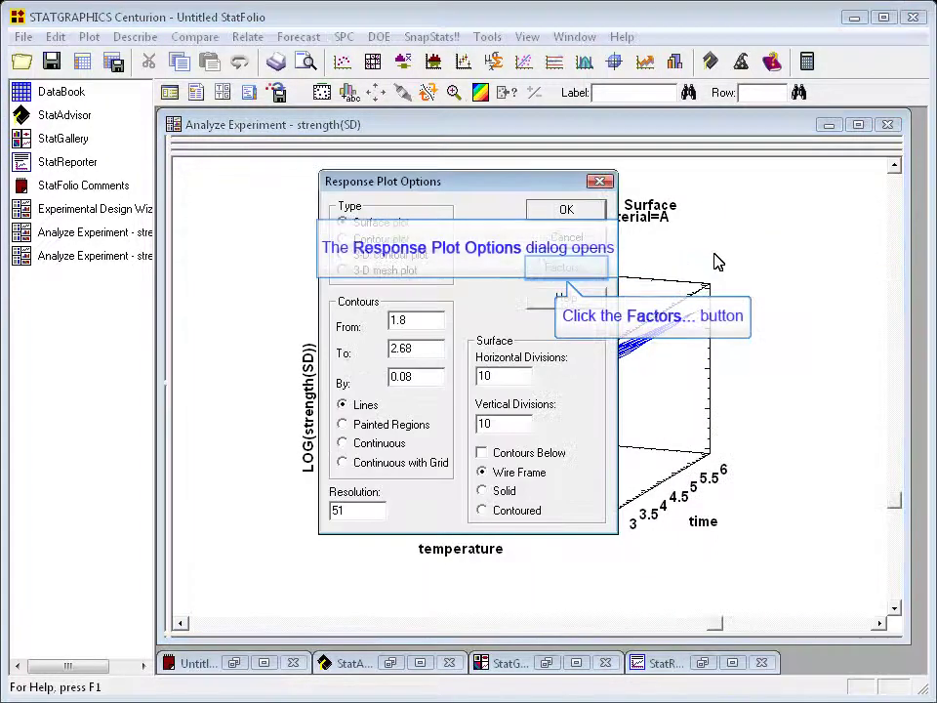
click(593, 272)
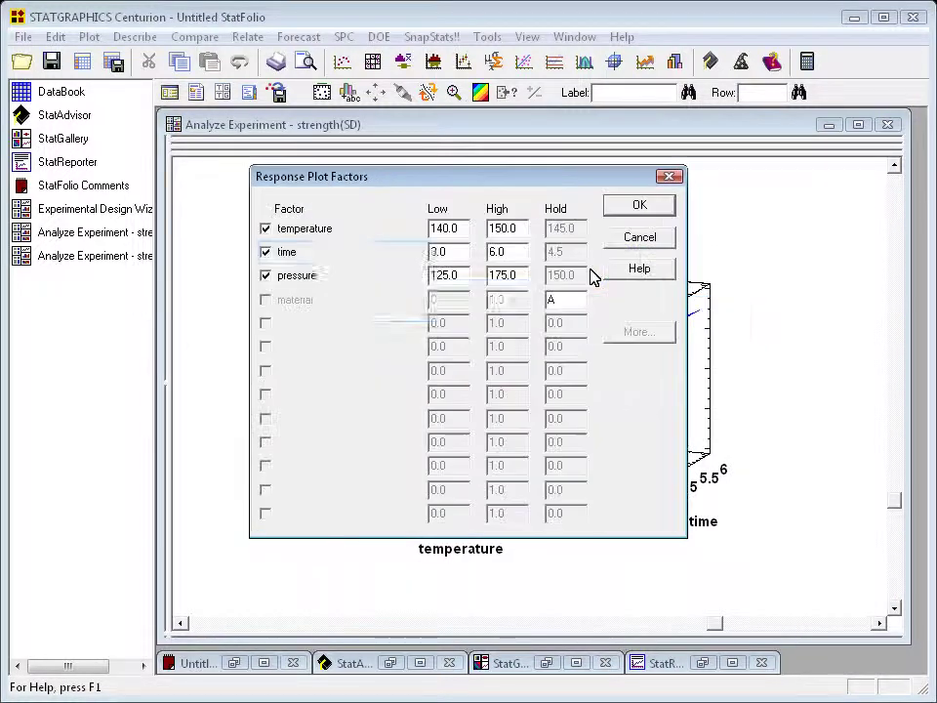
click(293, 257)
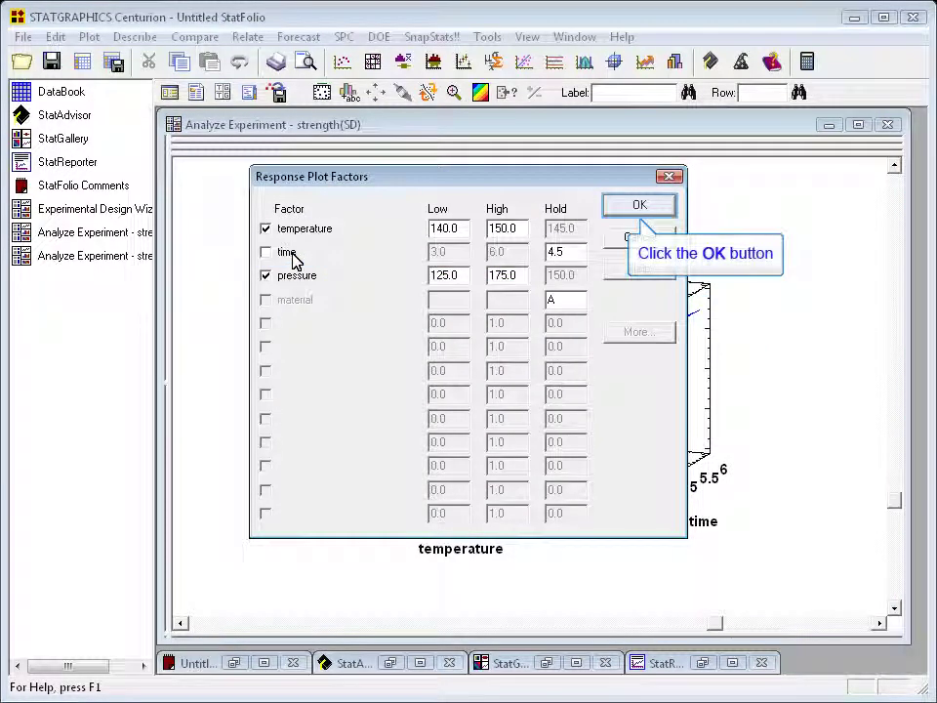
click(637, 206)
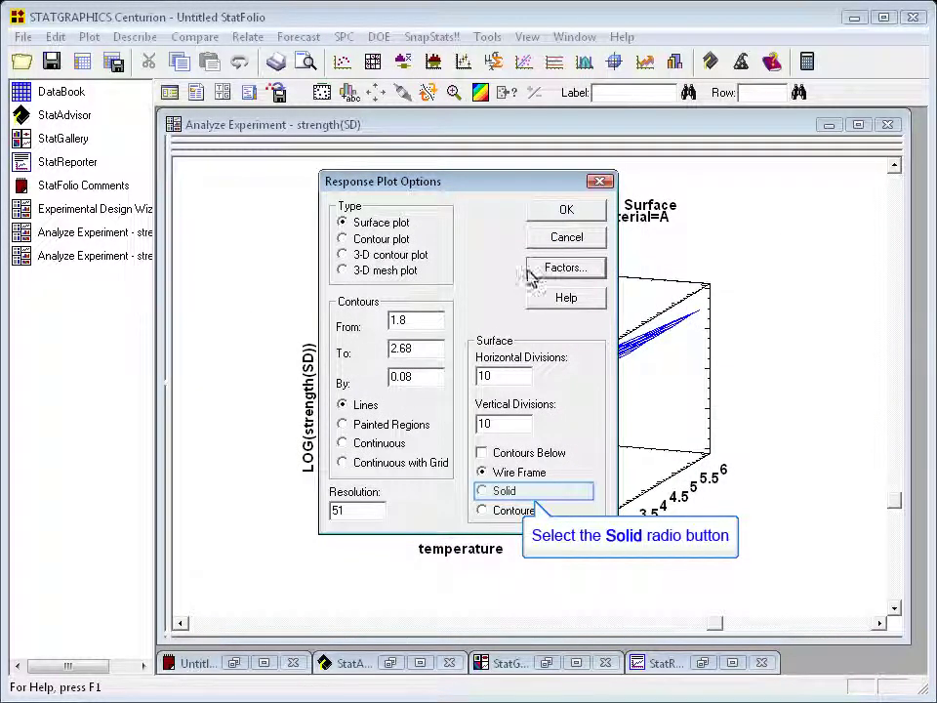
click(492, 496)
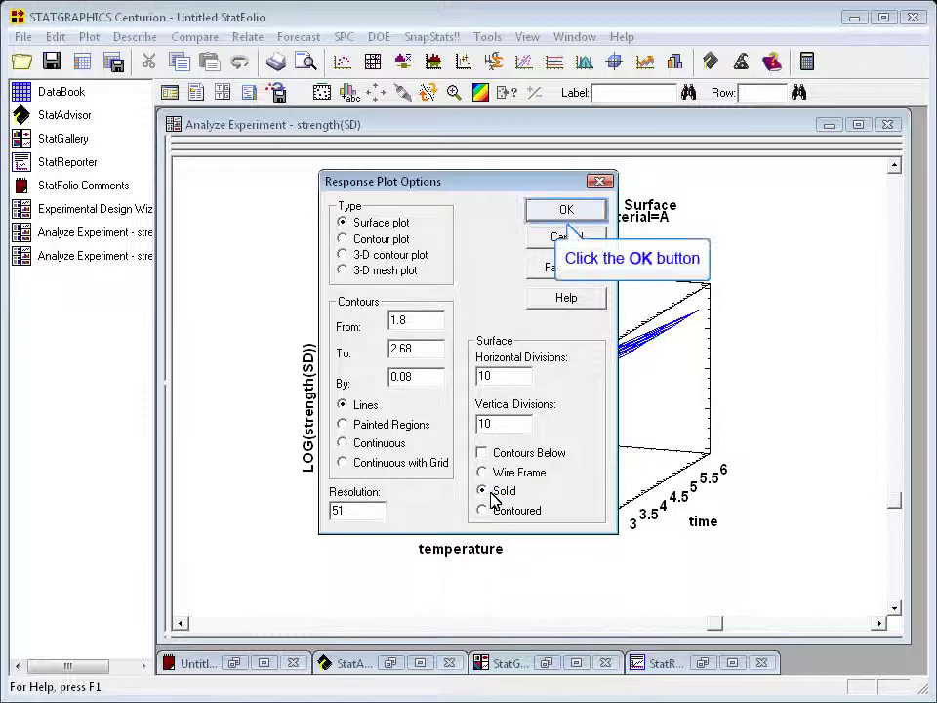
click(566, 212)
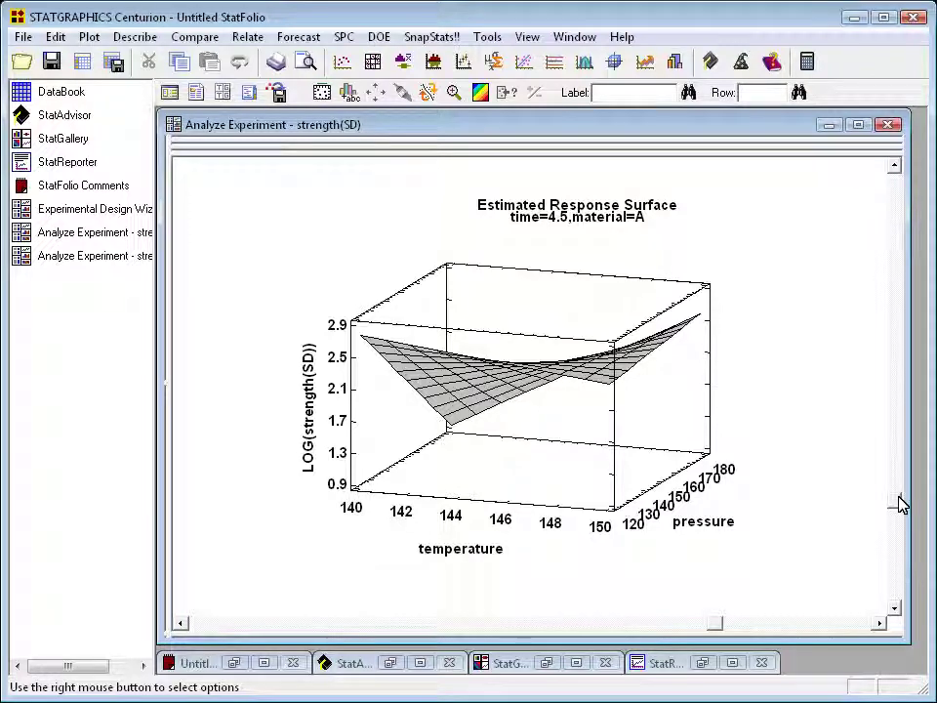
- Rotate the solid temperature–pressure surface to a higher viewing elevation
drag(897, 504, 902, 361)
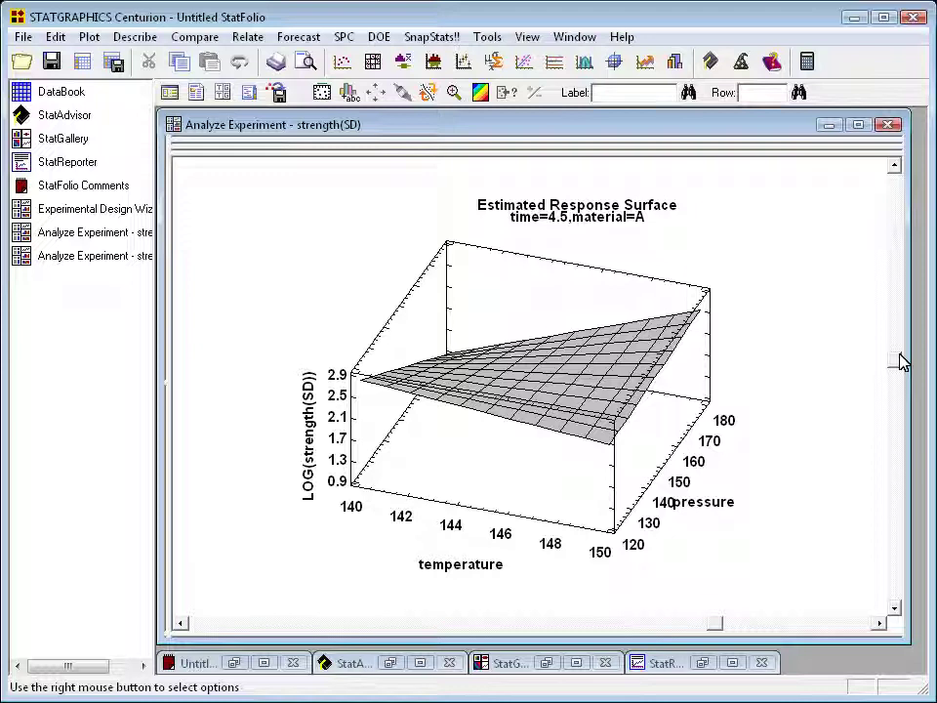
scroll(900, 361, up, 2)
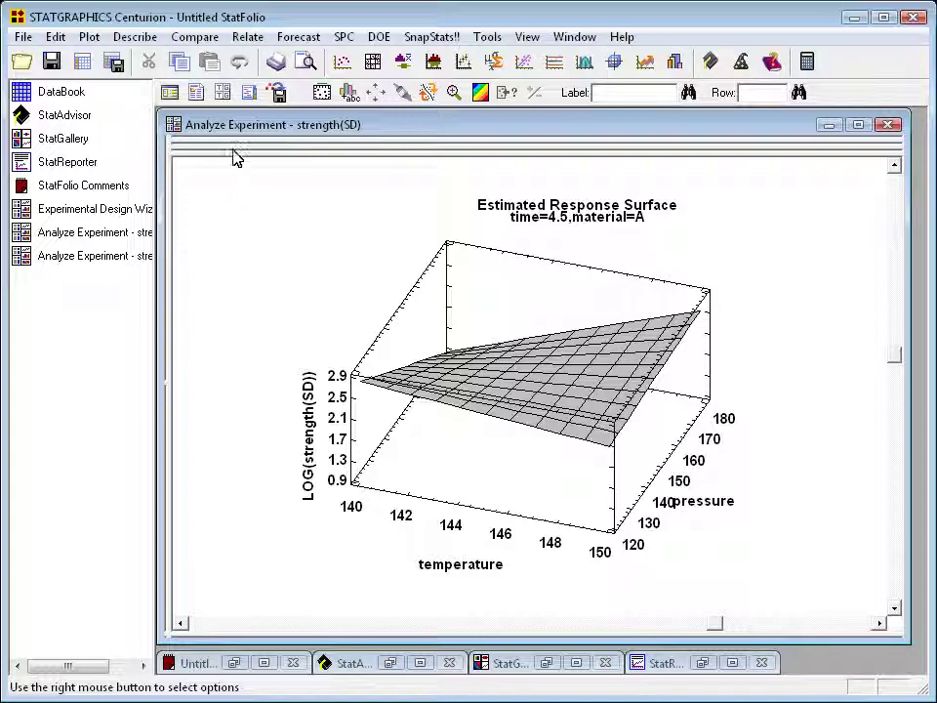
- Add and maximize the Optimize Response table, minimizing LOG(strength(SD)) to 1.10455
click(223, 92)
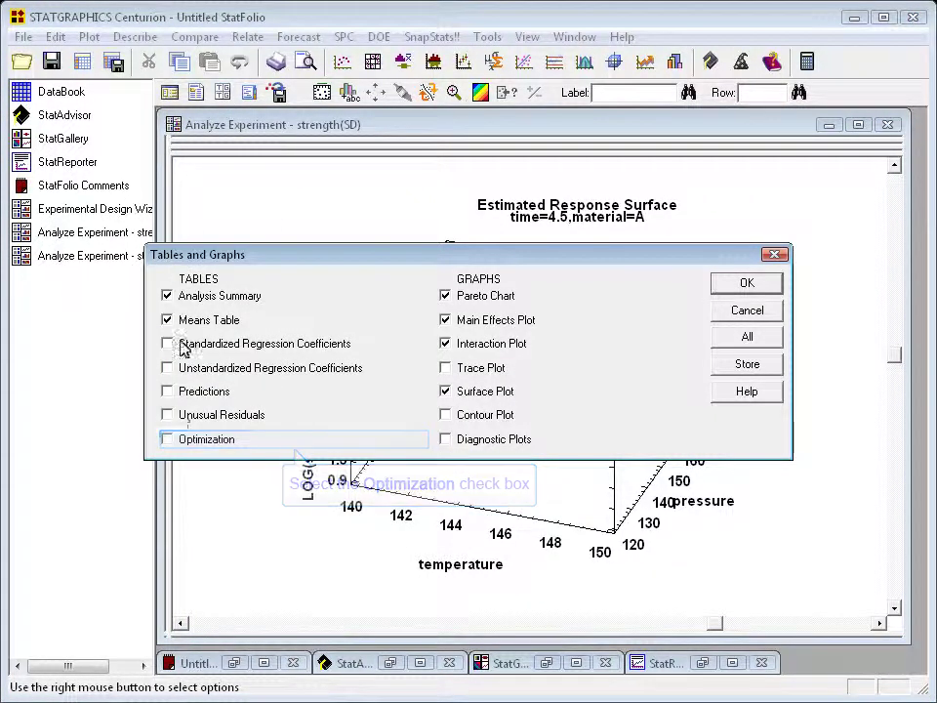
click(180, 442)
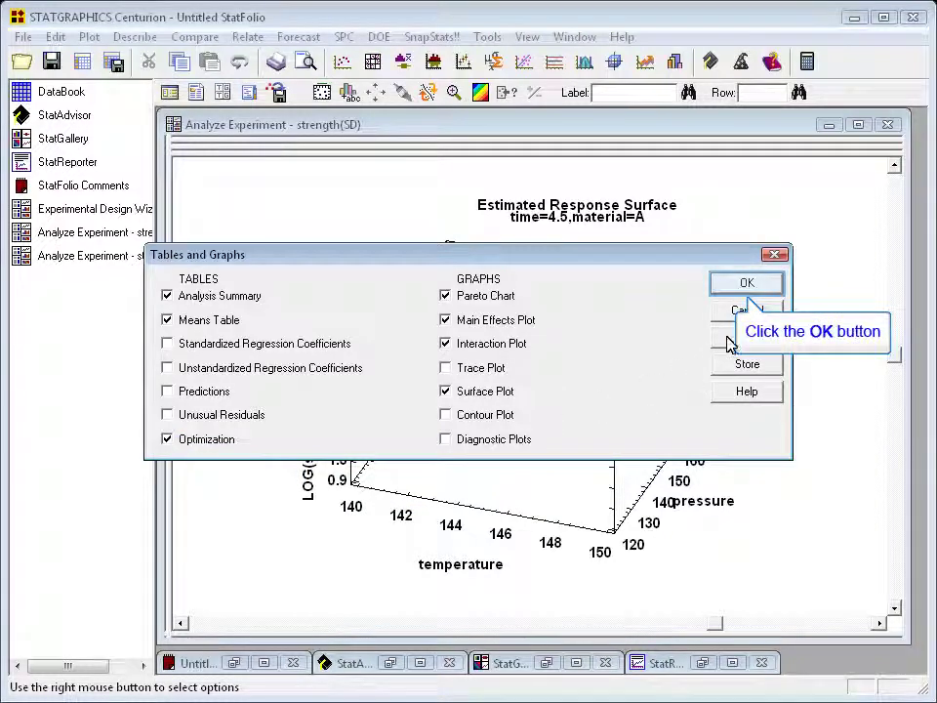
click(746, 285)
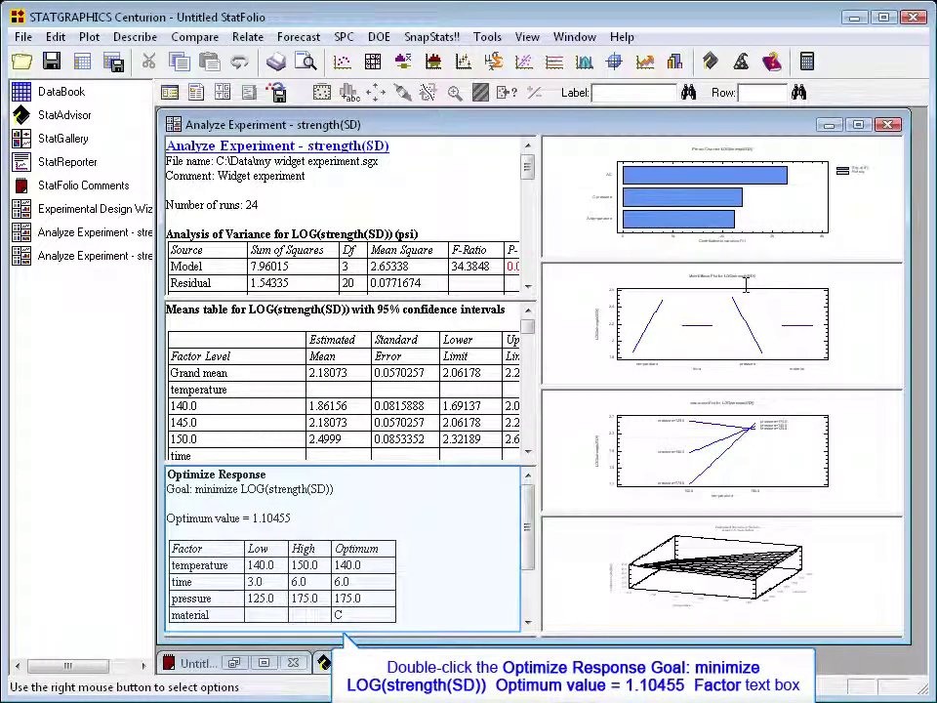
double_click(474, 557)
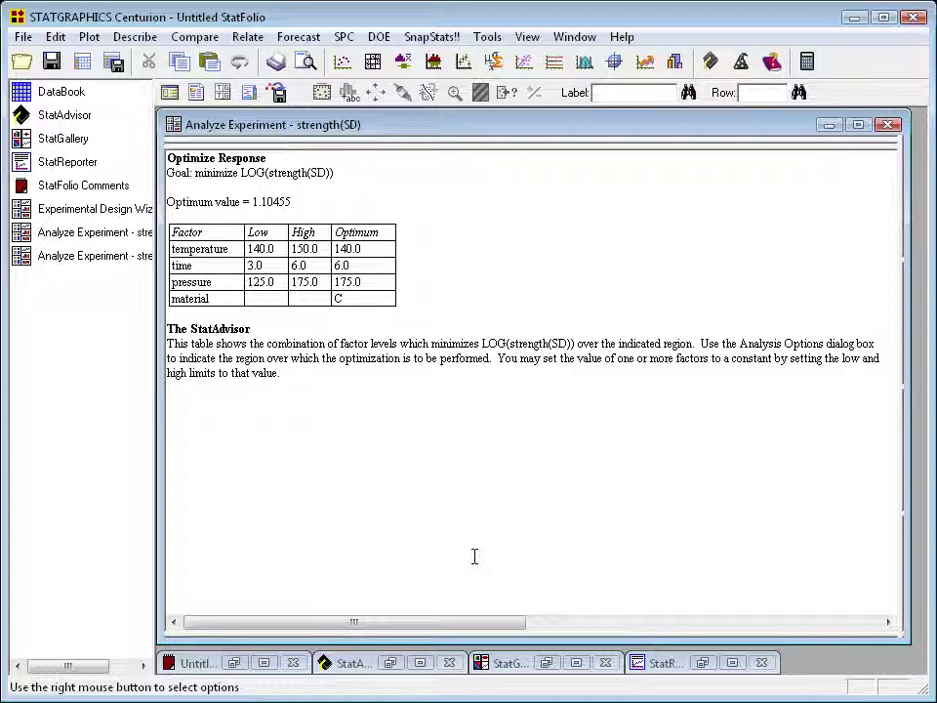
- Open the strength analysis (R-squared 96.22%) and maximize its Pareto chart of effects
click(474, 556)
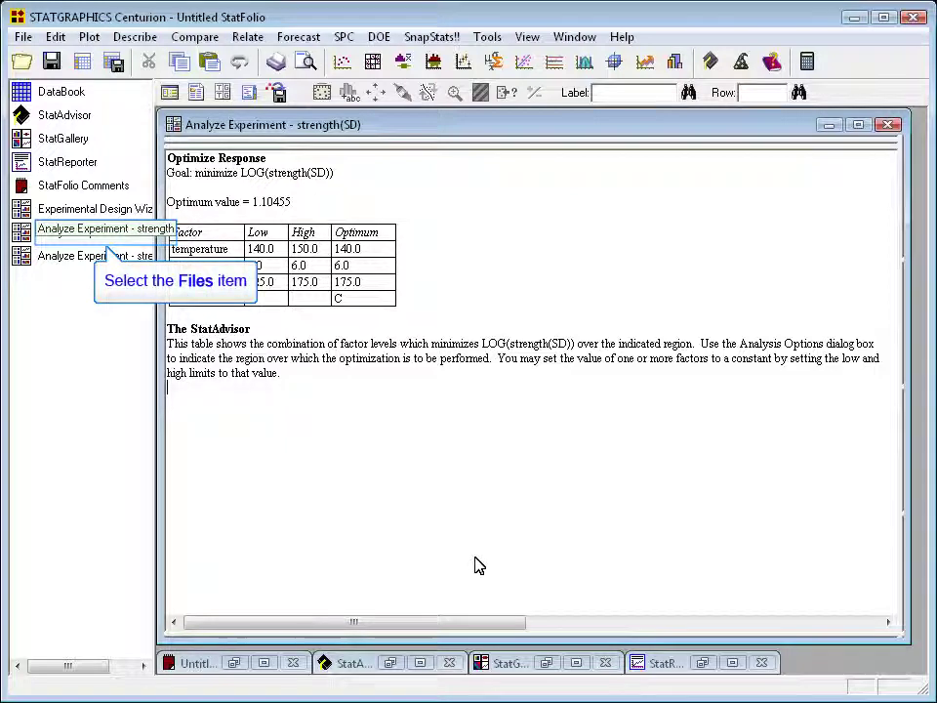
click(70, 239)
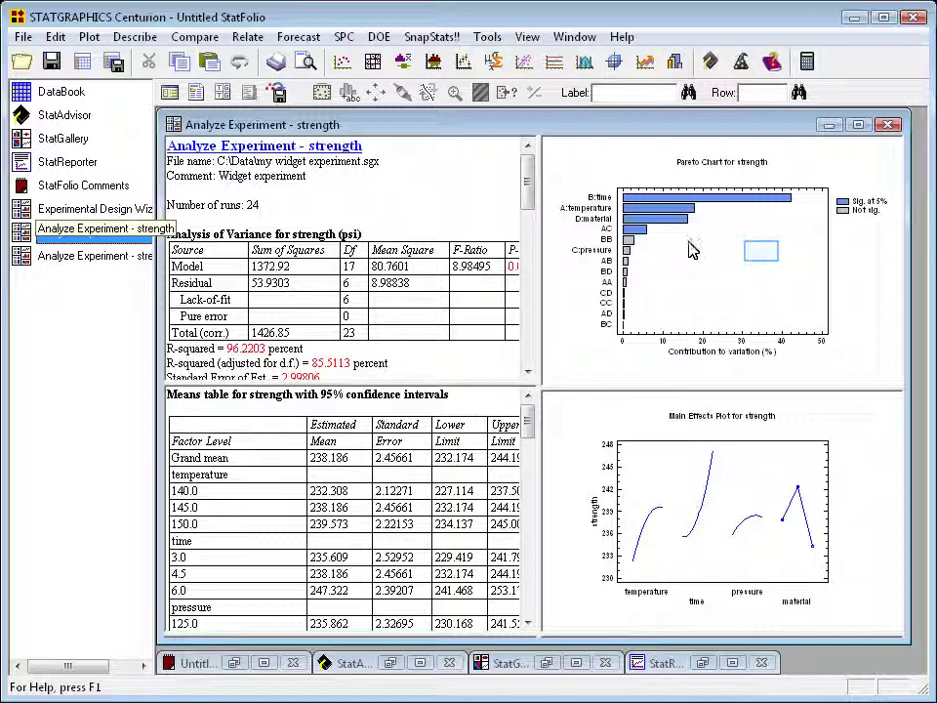
double_click(762, 260)
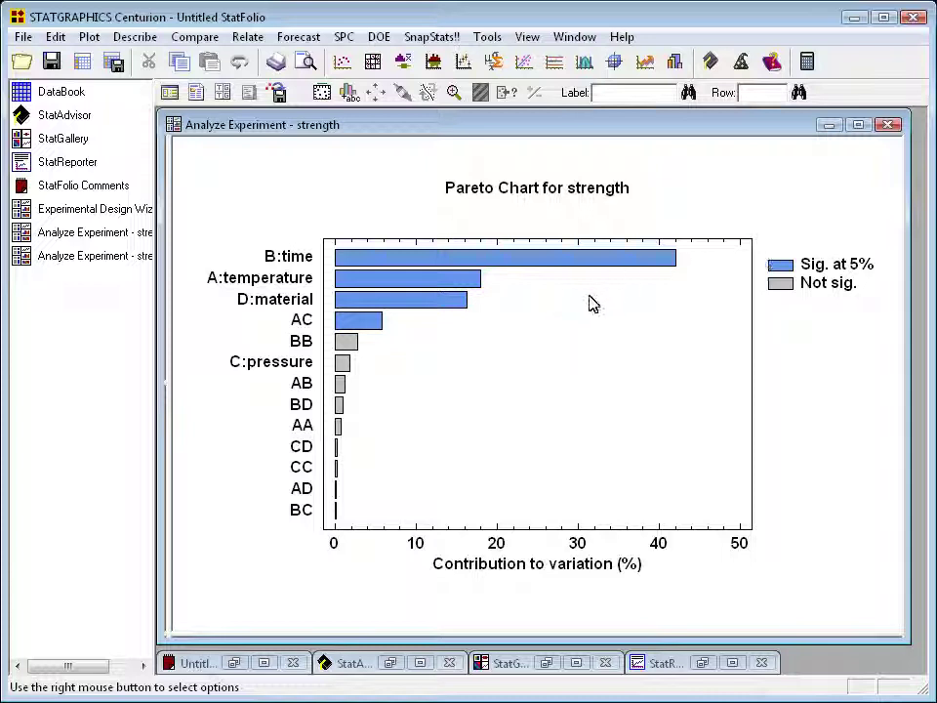
- Exclude AA, AB, AD, BB, BC, BD, CC and CD, refitting the Pareto chart with B, A, D, AC, C
right_click(581, 333)
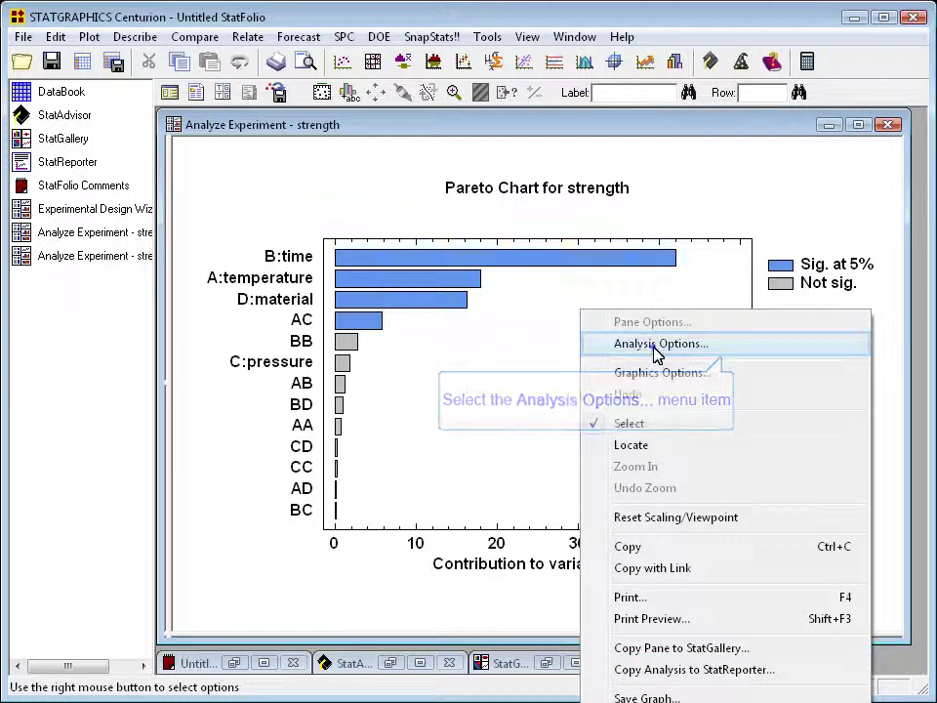
click(655, 350)
drag(528, 217, 733, 197)
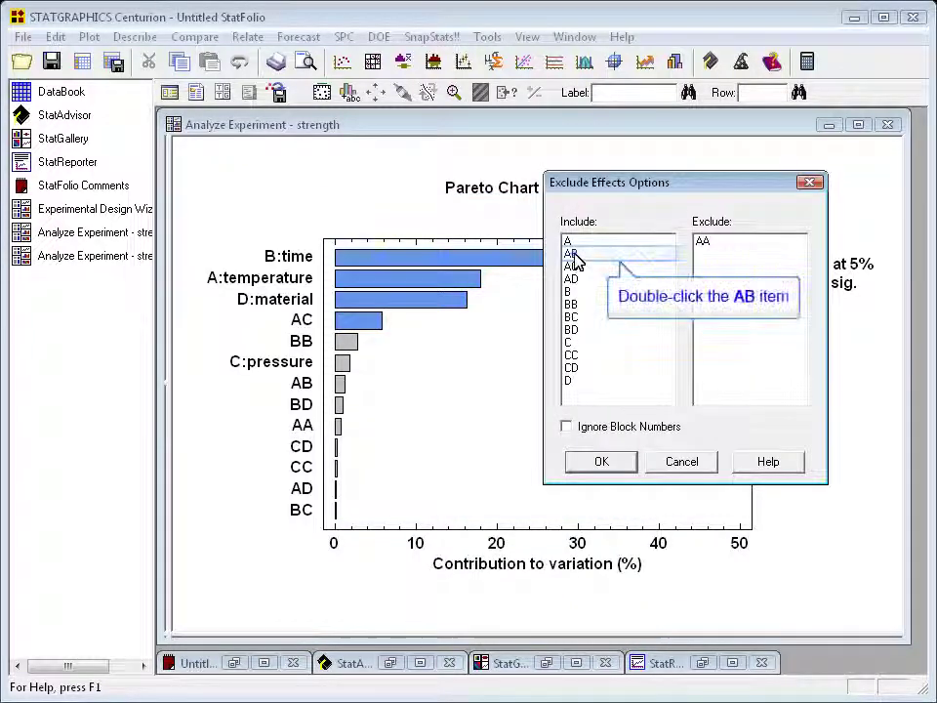
double_click(574, 254)
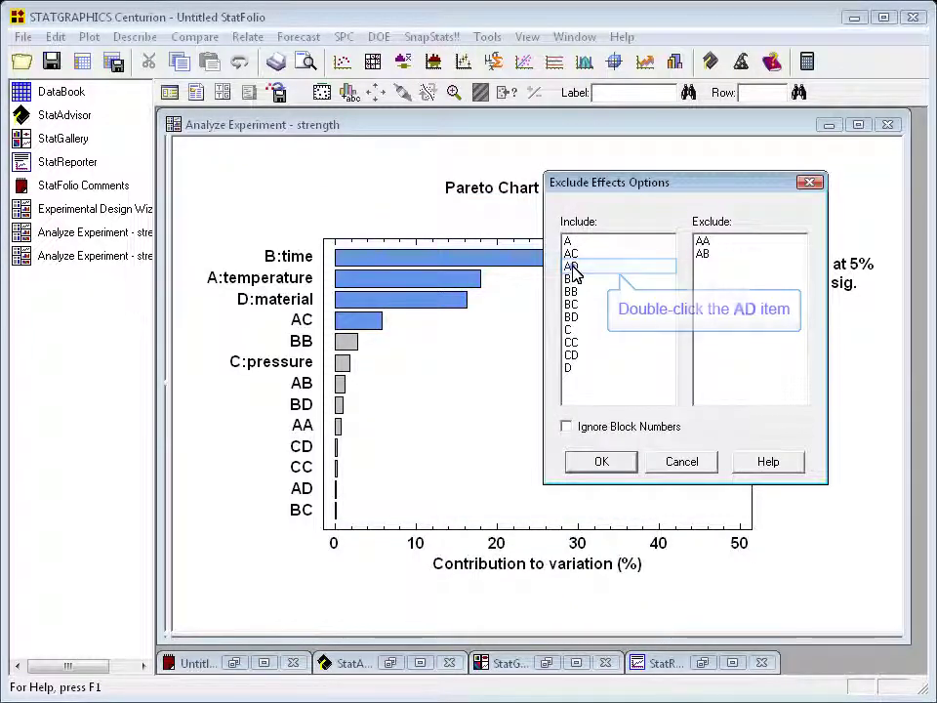
double_click(573, 265)
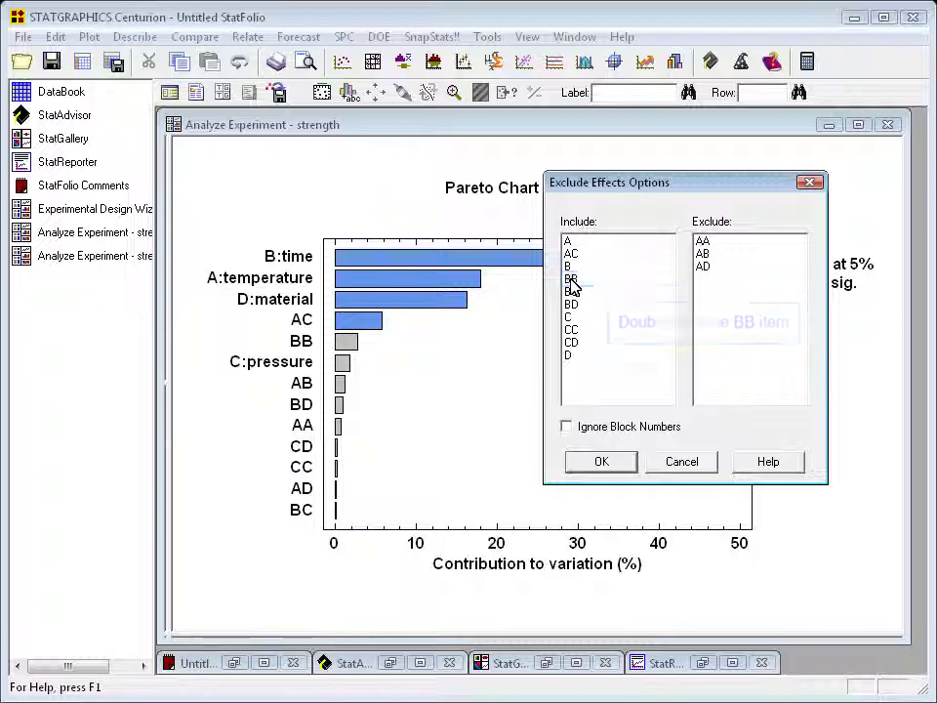
double_click(574, 279)
double_click(572, 289)
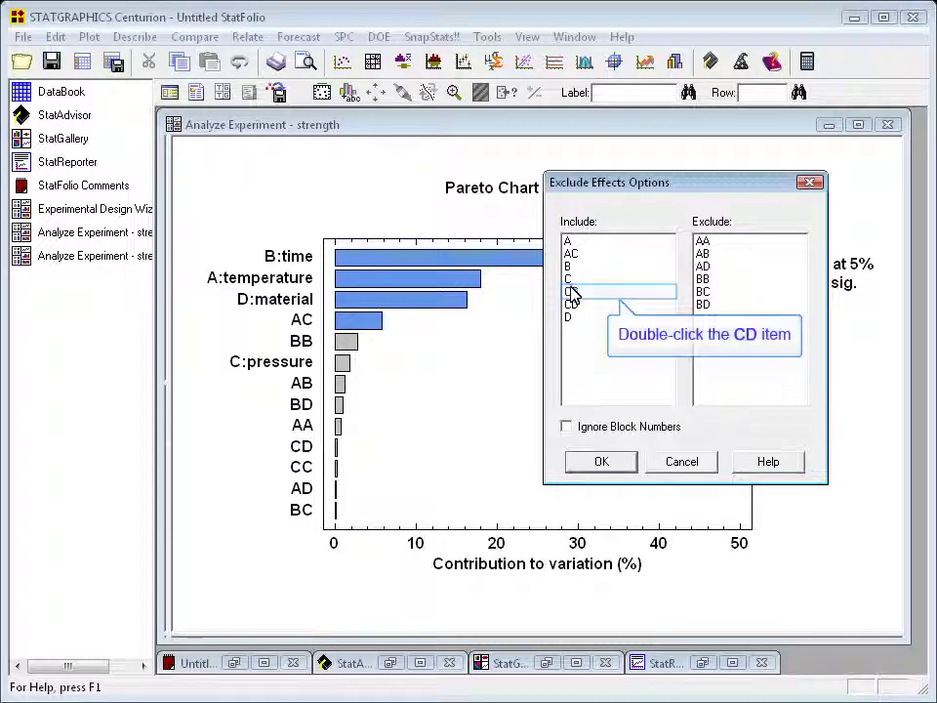
double_click(572, 291)
double_click(572, 291)
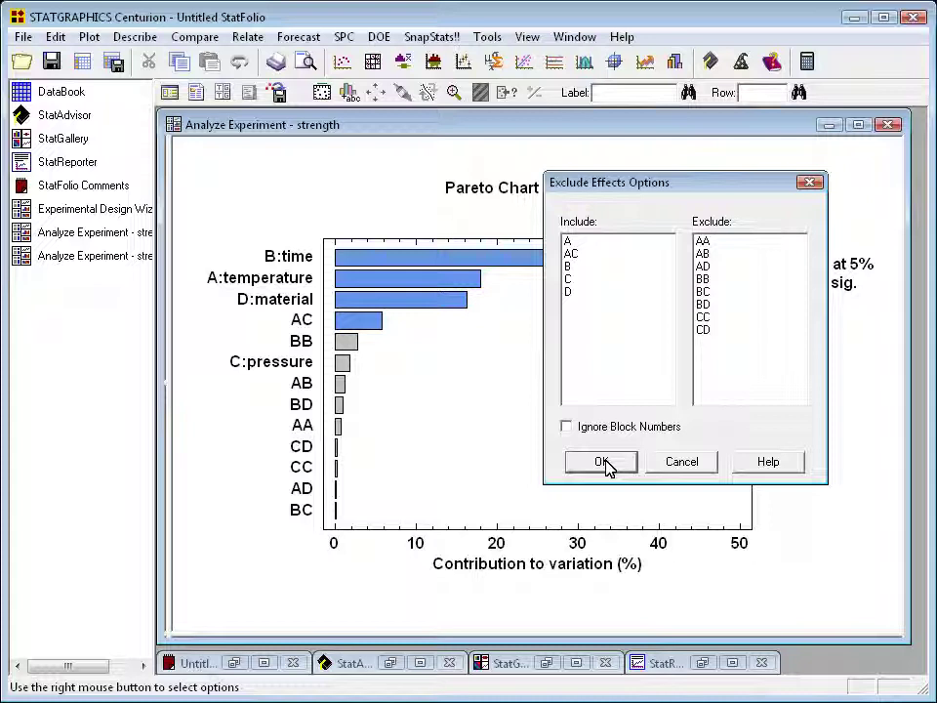
click(604, 462)
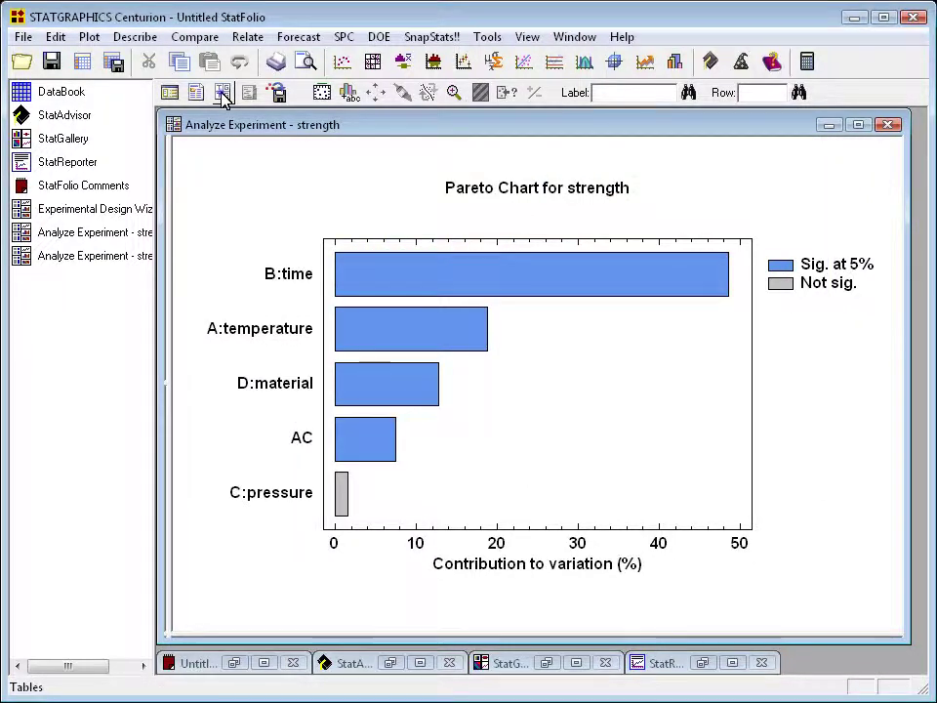
- Add an Interaction Plot to the strength analysis and maximize it
click(222, 93)
click(445, 344)
click(748, 283)
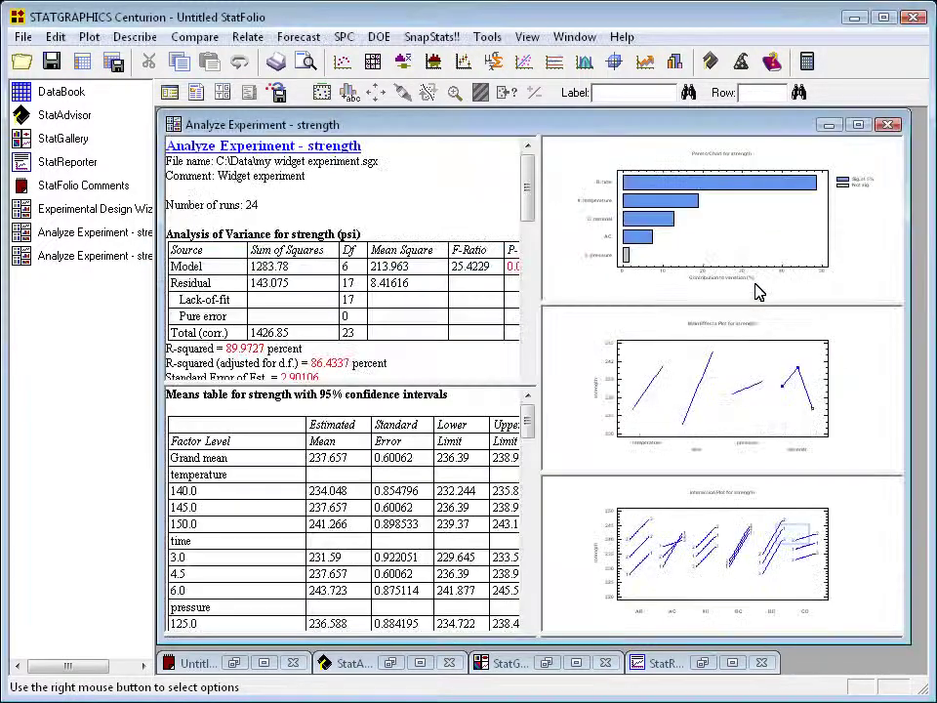
double_click(794, 540)
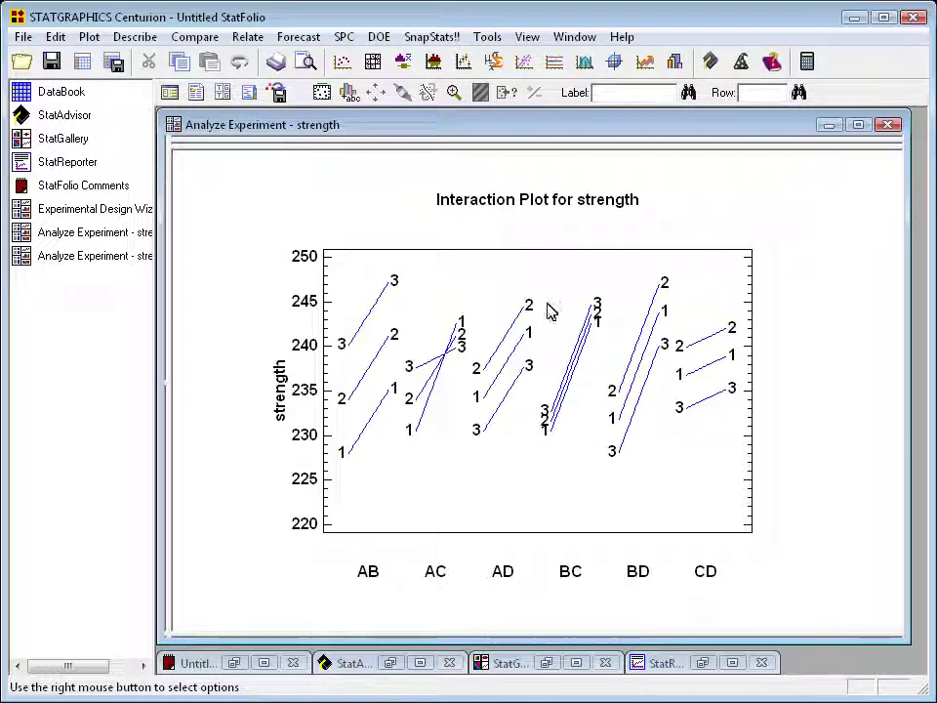
- Limit the interaction plot to temperature and pressure by removing time and material
right_click(545, 254)
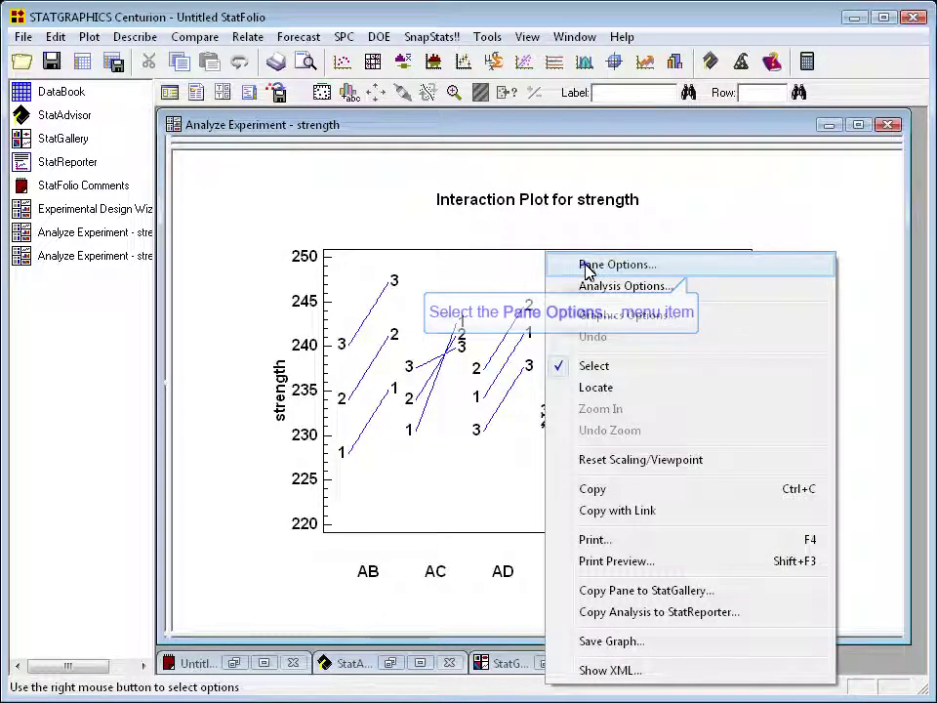
click(588, 266)
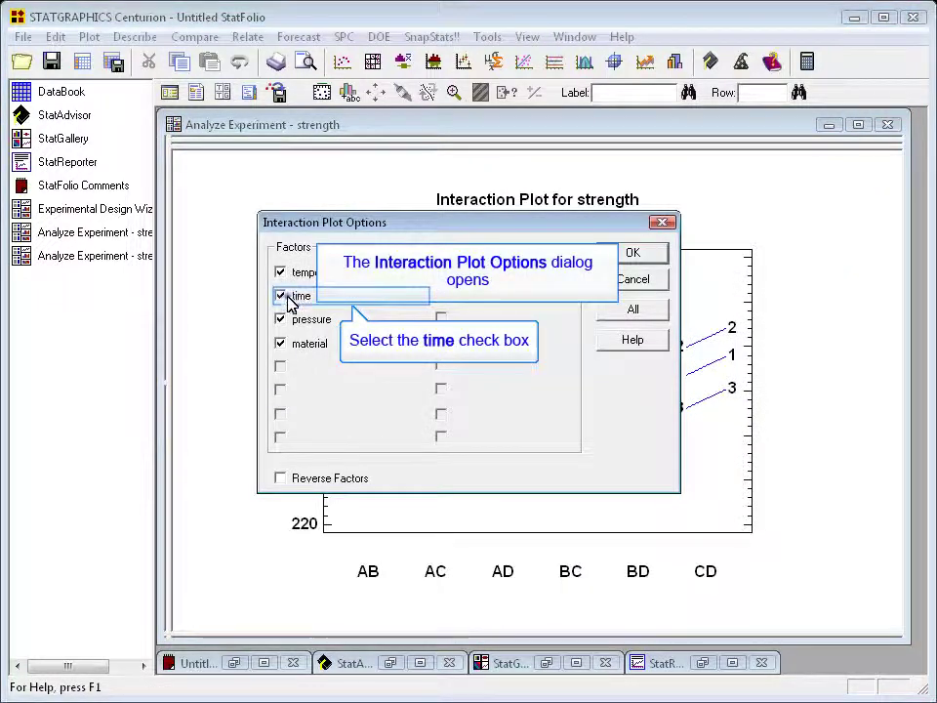
click(290, 297)
click(312, 348)
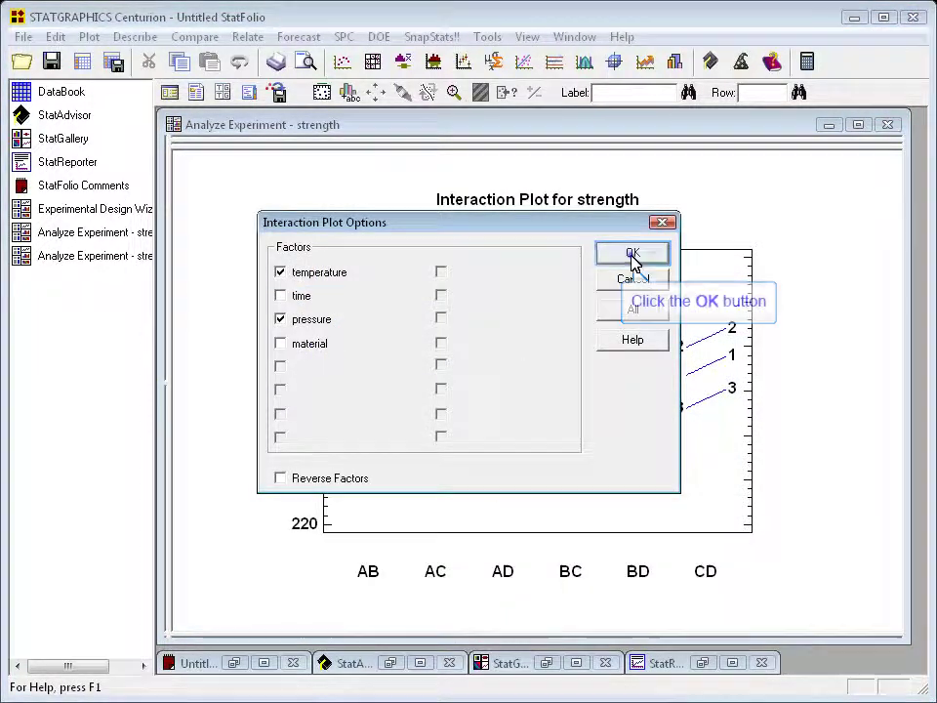
click(633, 254)
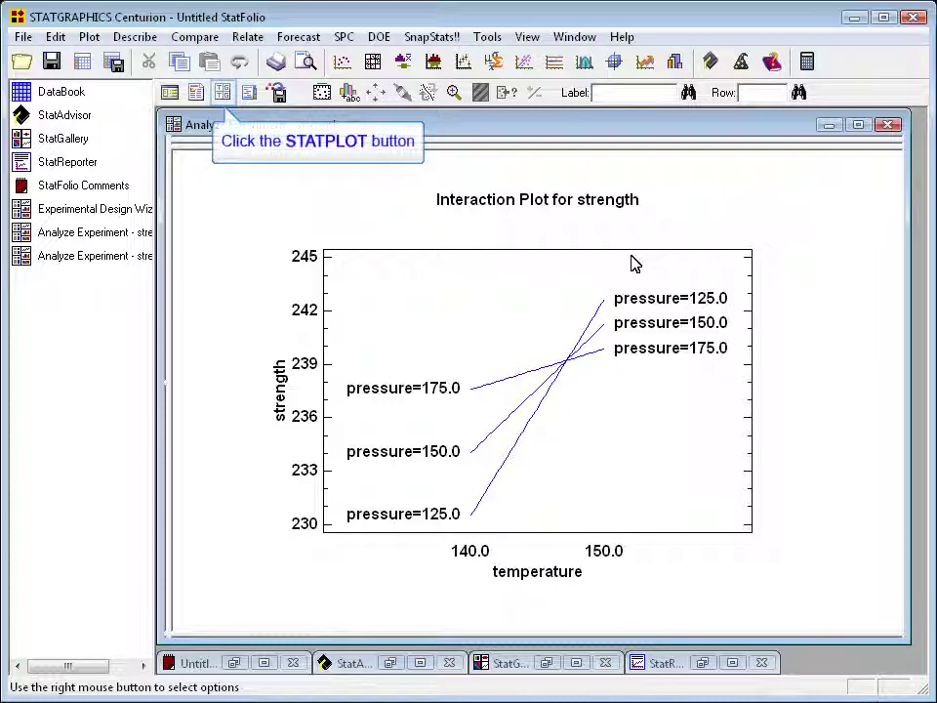
- Add and maximize the Optimize Response table: strength 250.0 at temperature 149.893, time 5.99947, pressure 160.647, material B
click(223, 94)
click(192, 444)
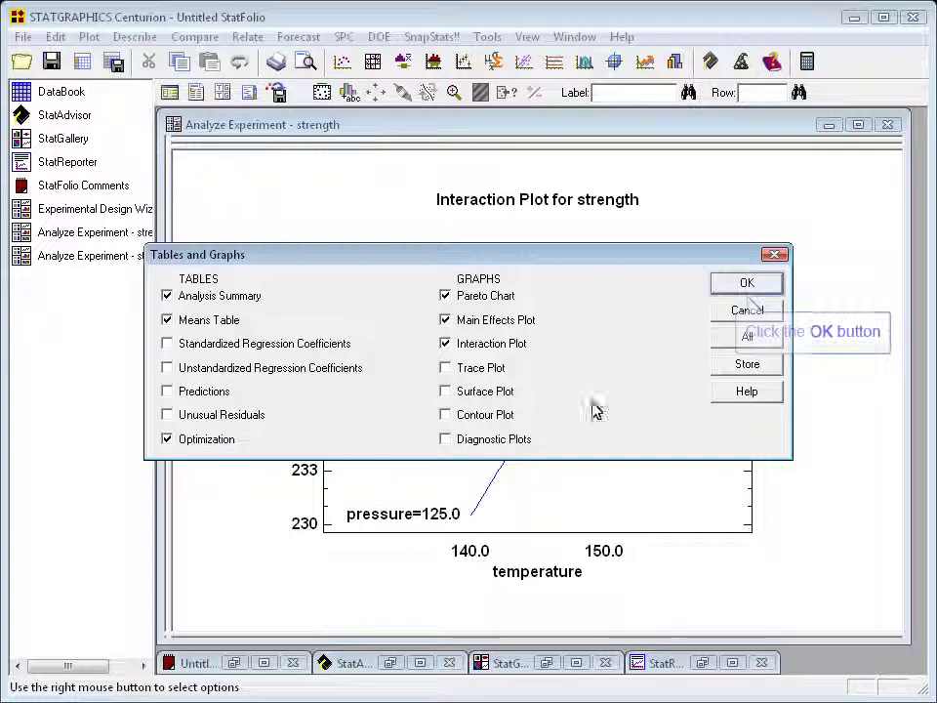
click(744, 284)
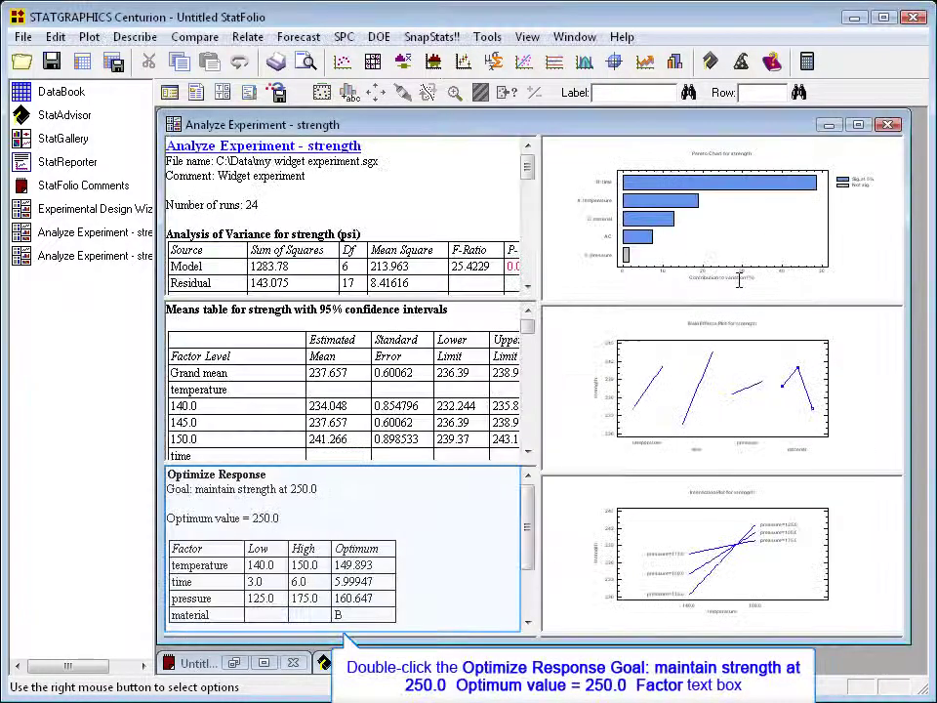
double_click(475, 492)
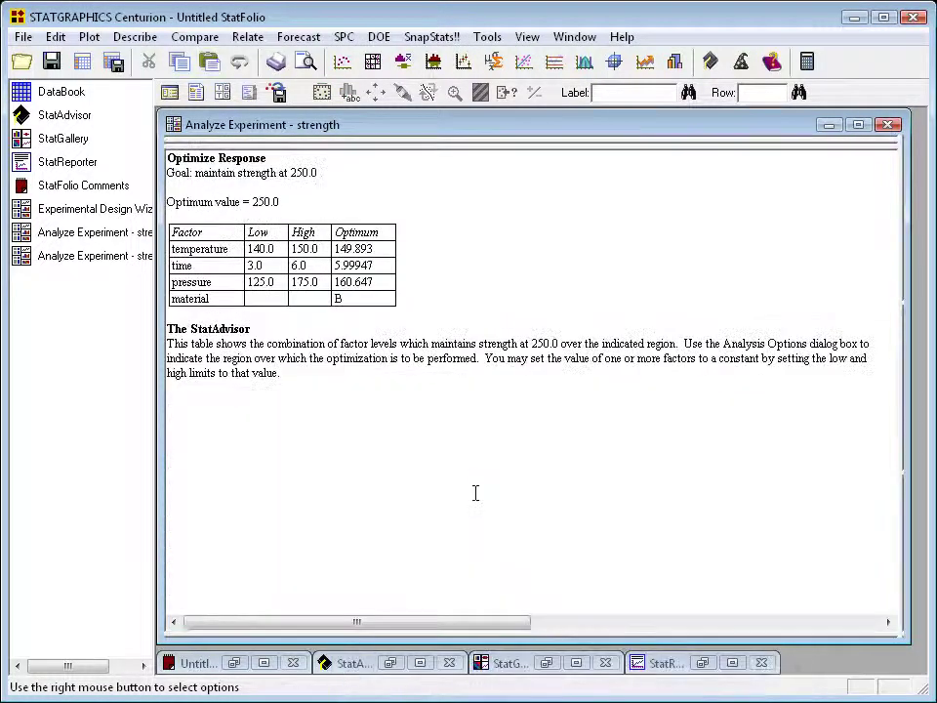